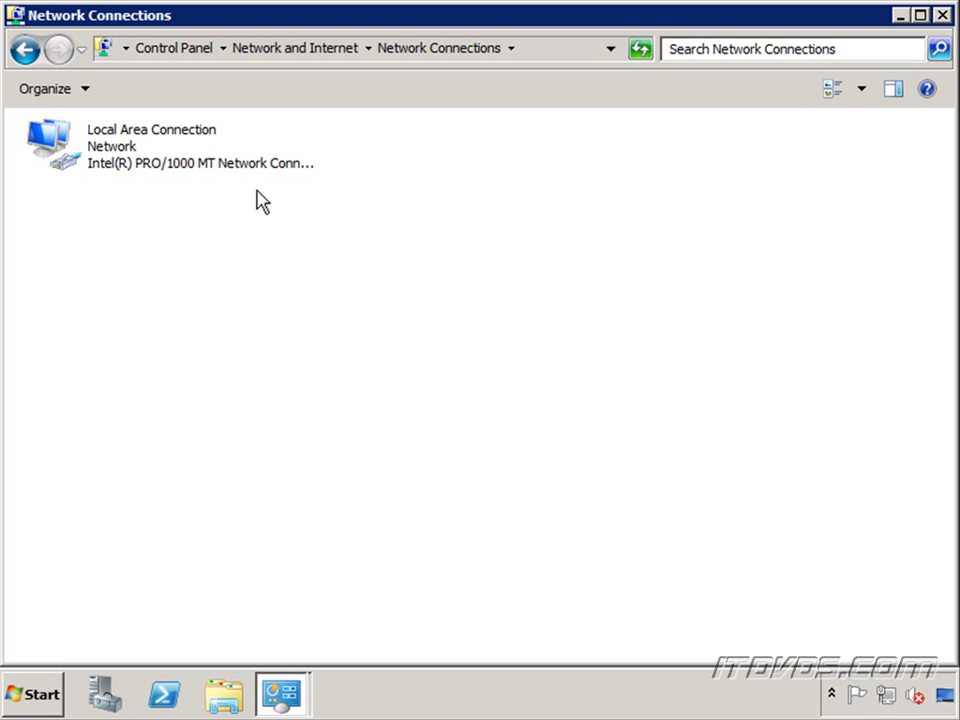
Step: Switch between the Network Connections and System windows, ending on DC02's System page
{"action": "left_click", "coordinate": [284, 692]}
{"action": "left_click", "coordinate": [296, 646]}
{"action": "left_click", "coordinate": [280, 690]}
{"action": "left_click", "coordinate": [276, 614]}
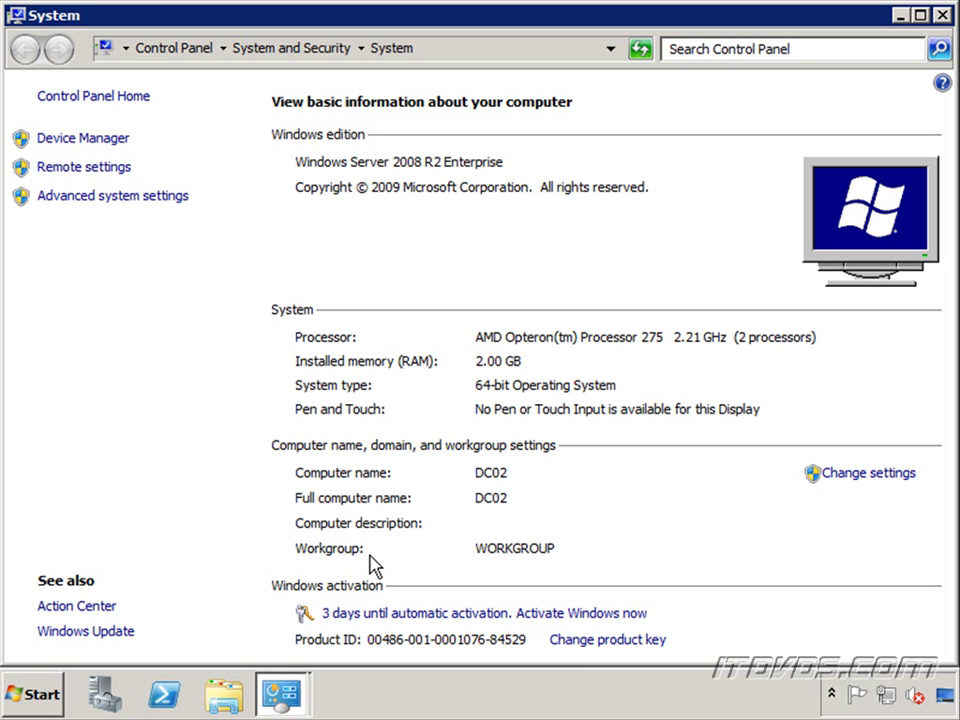
Step: Review the Local Area Connection's IPv4 DNS servers (192.168.6.161, 192.168.6.162) without changes
{"action": "left_click", "coordinate": [293, 692]}
{"action": "left_click", "coordinate": [304, 645]}
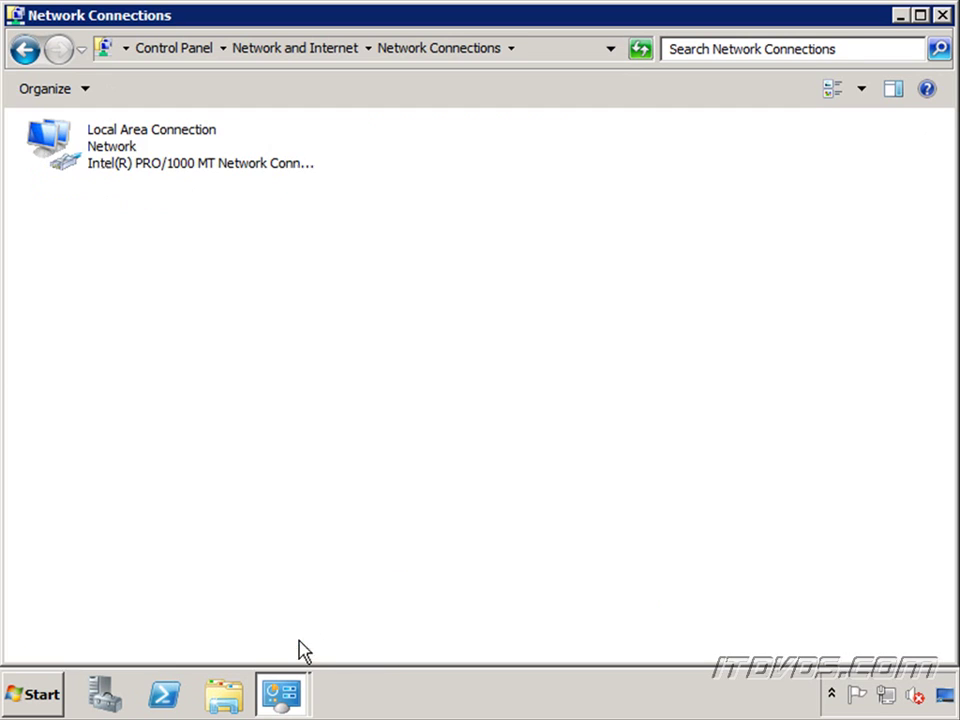
{"action": "right_click", "coordinate": [103, 138]}
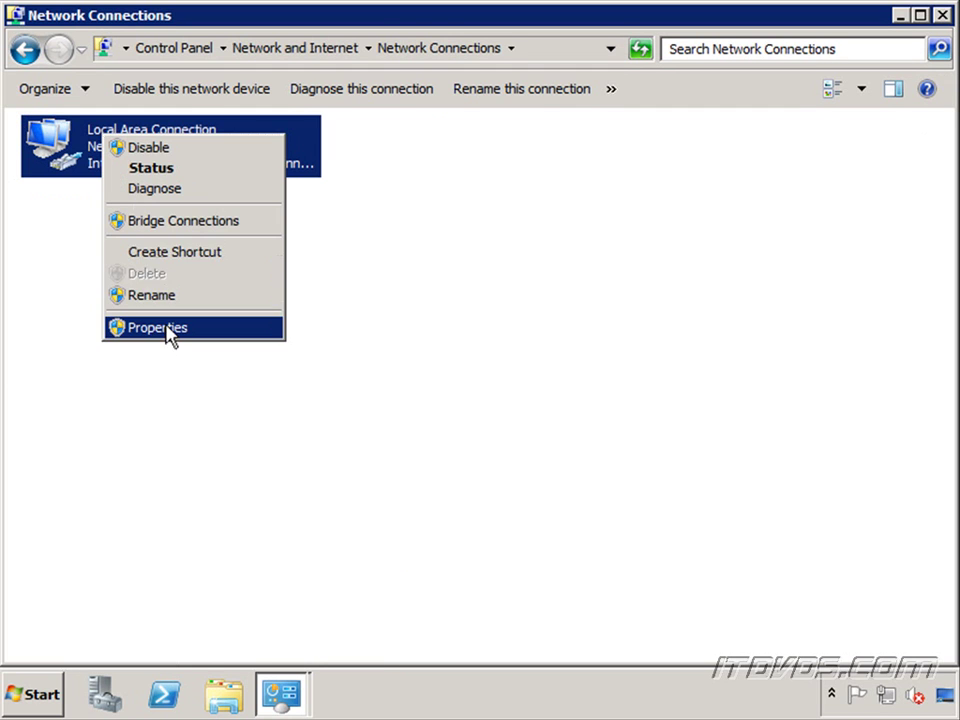
{"action": "left_click", "coordinate": [166, 333]}
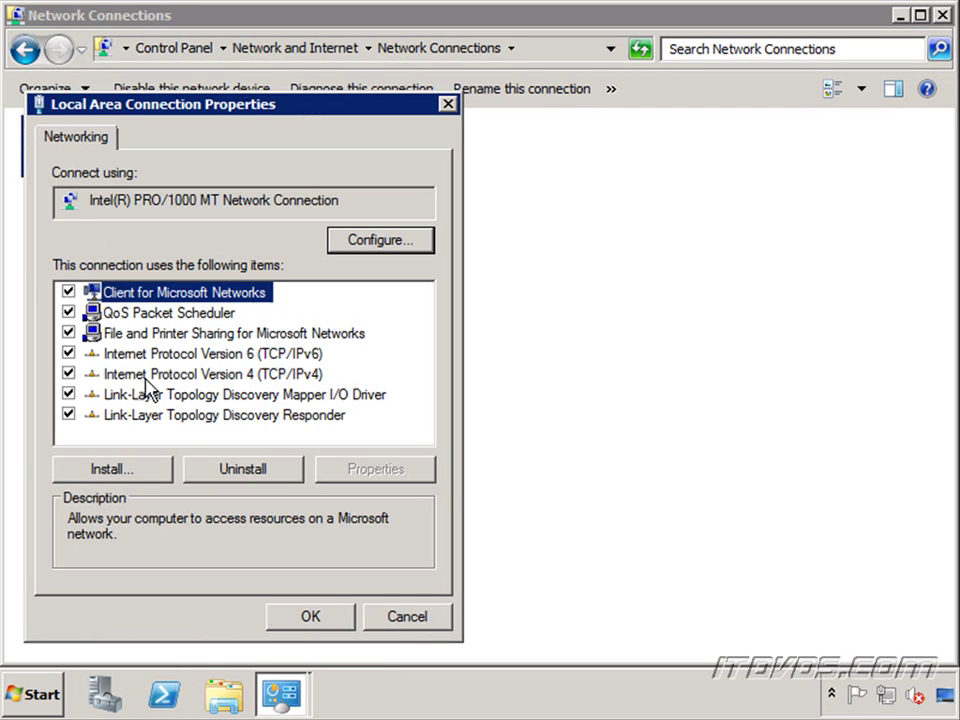
{"action": "left_click", "coordinate": [232, 377]}
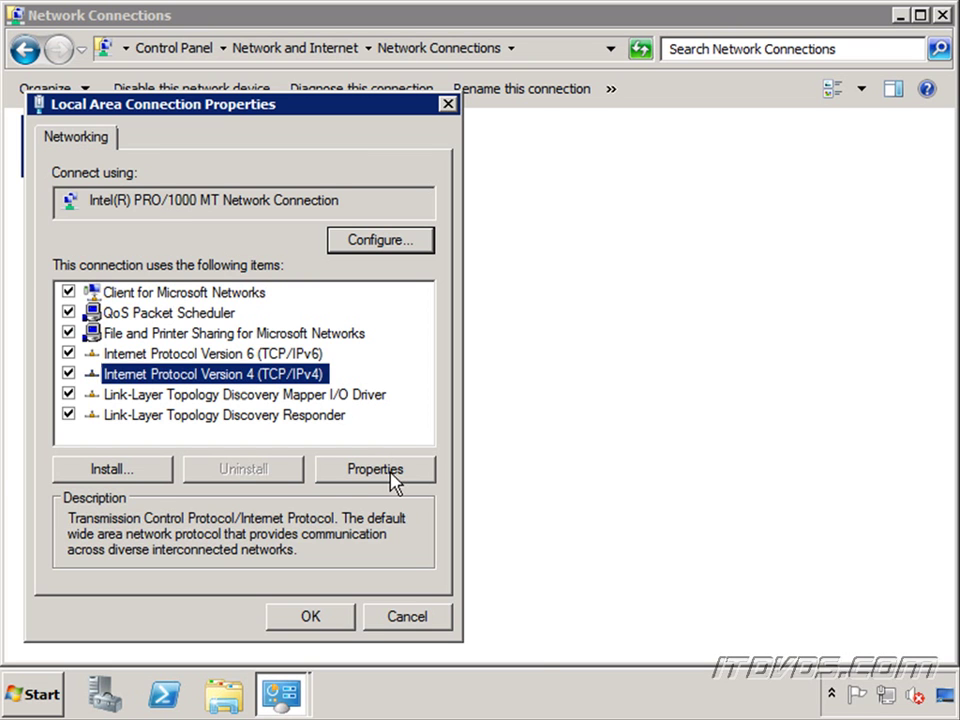
{"action": "left_click", "coordinate": [390, 474]}
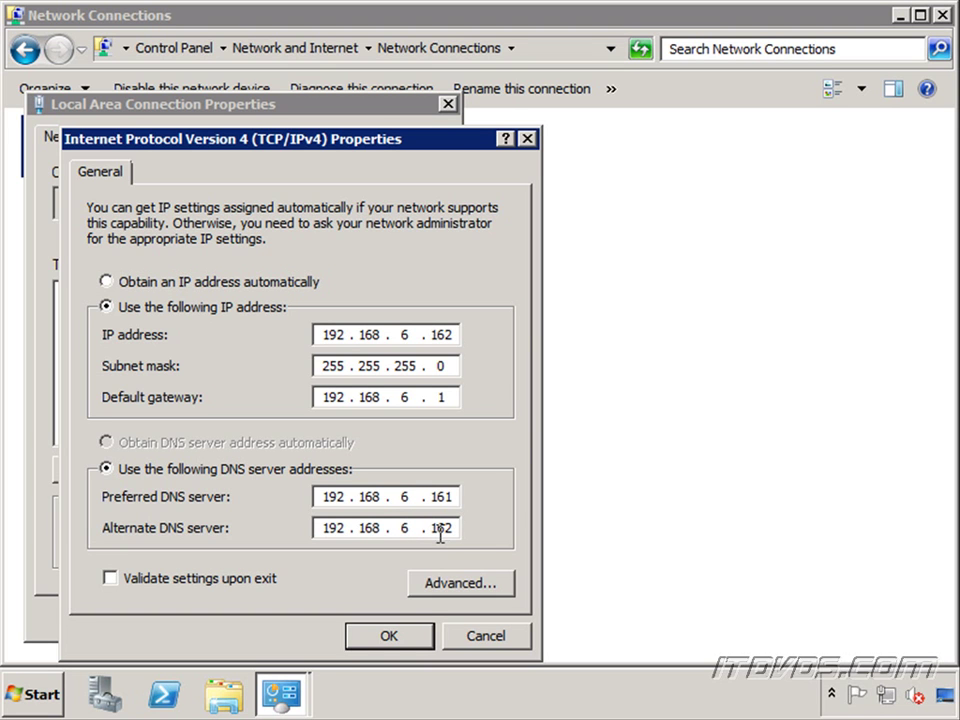
{"action": "left_click", "coordinate": [482, 638]}
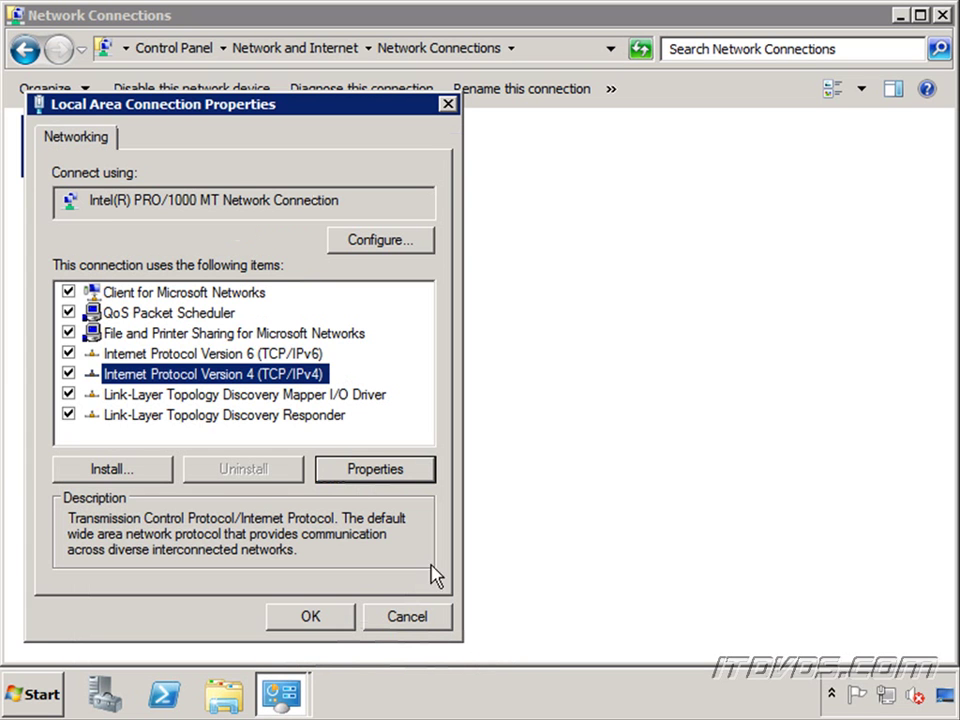
Step: Check the IPv6 preferred DNS server address and accept the IPv6 settings
{"action": "left_click", "coordinate": [272, 356]}
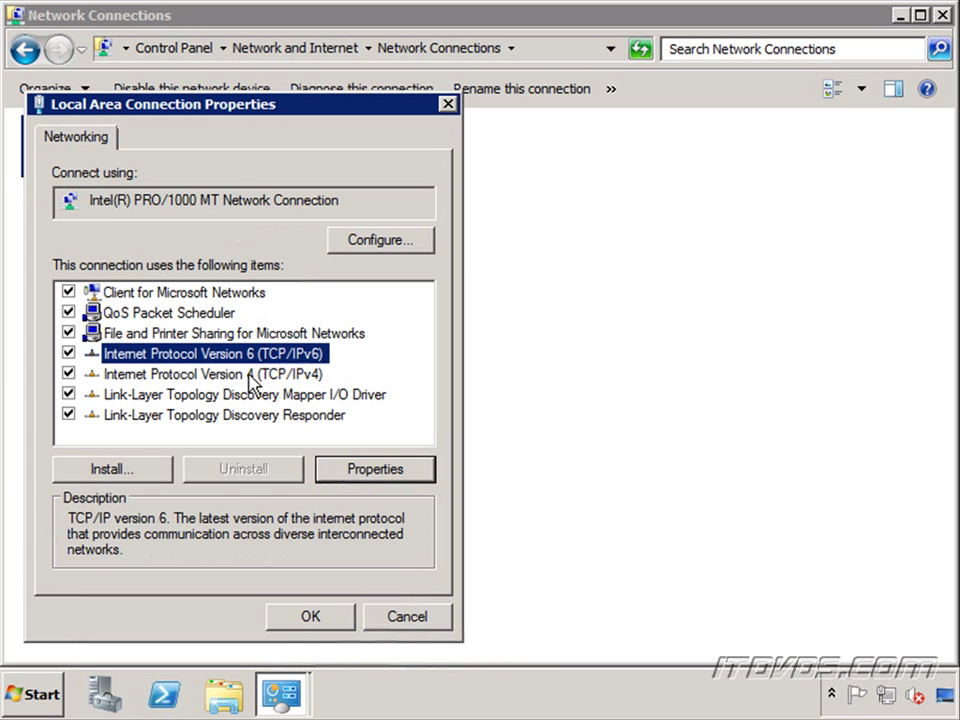
{"action": "left_click", "coordinate": [375, 469]}
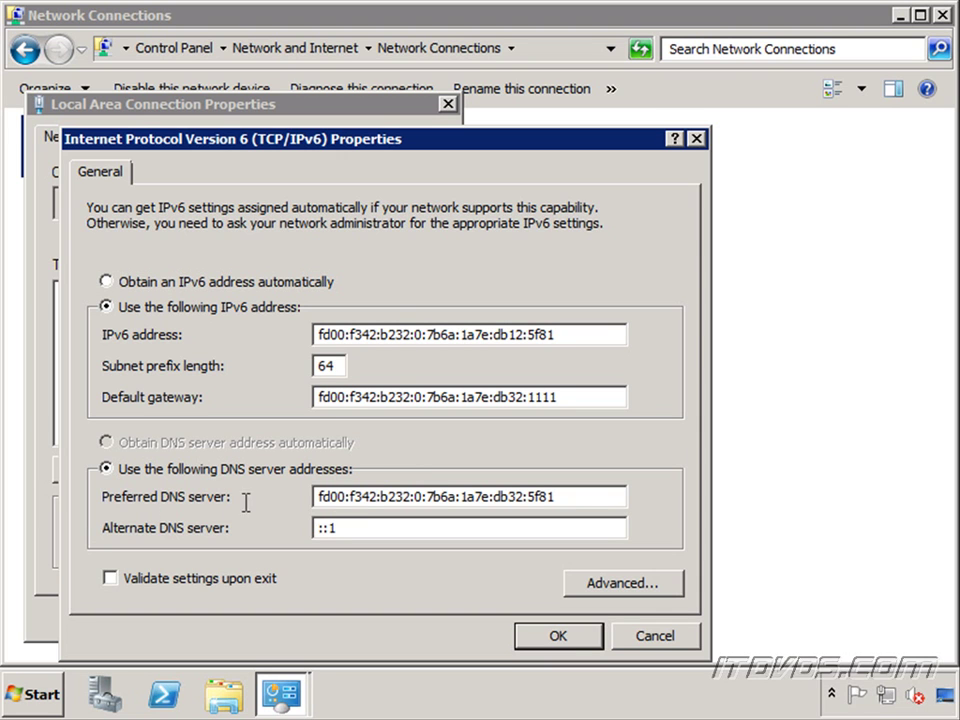
{"action": "left_click_drag", "start_coordinate": [574, 497], "coordinate": [313, 496]}
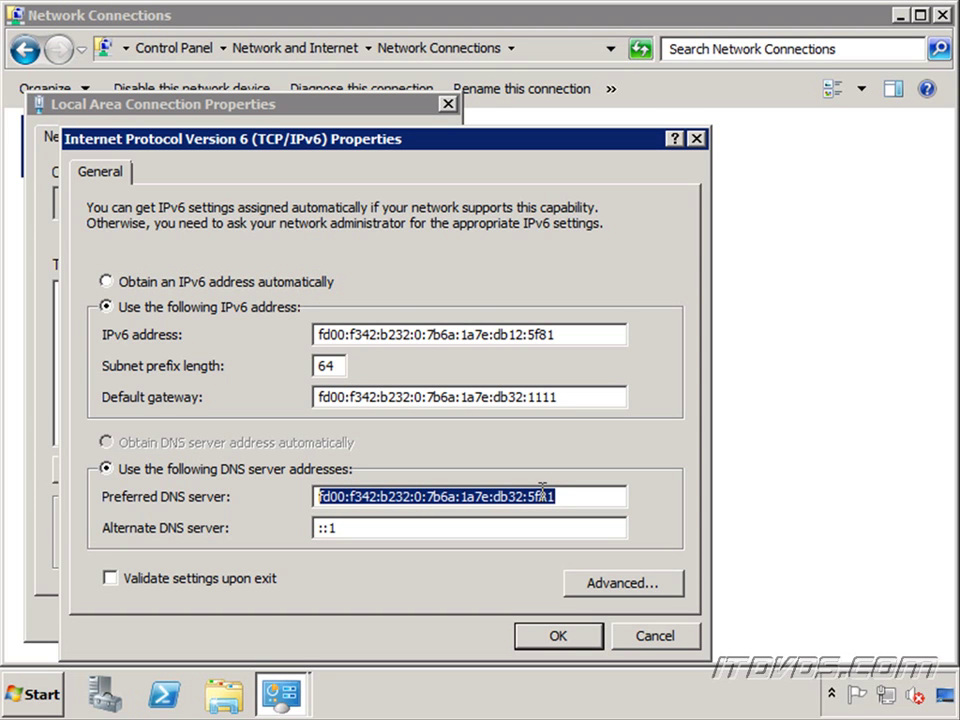
{"action": "left_click", "coordinate": [585, 638]}
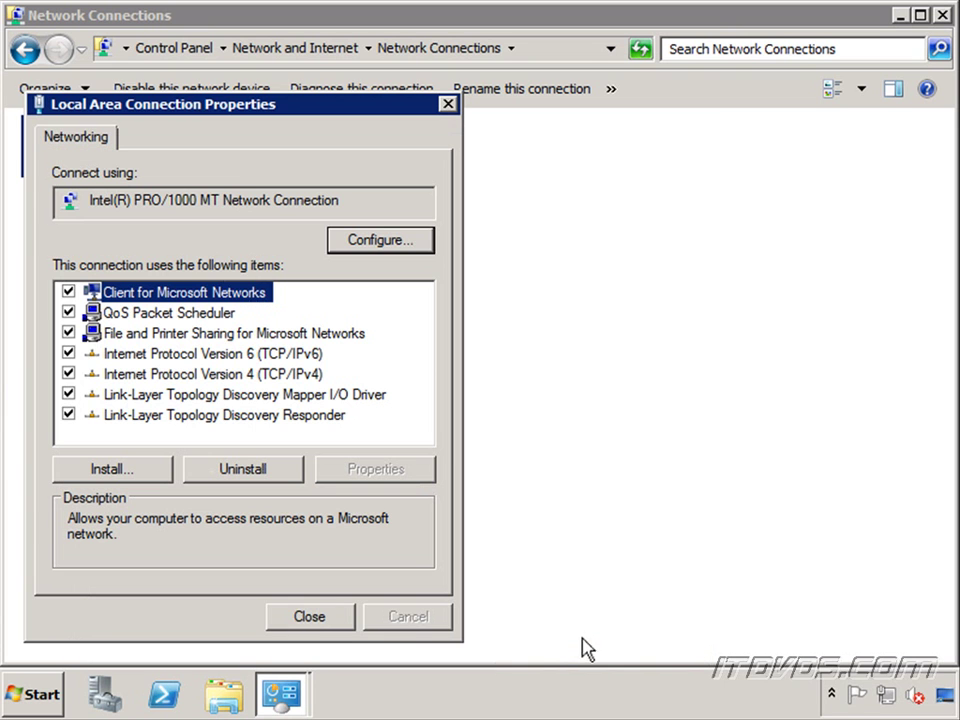
Step: Bring up DC02's computer name and domain membership settings from the System page
{"action": "left_click", "coordinate": [315, 618]}
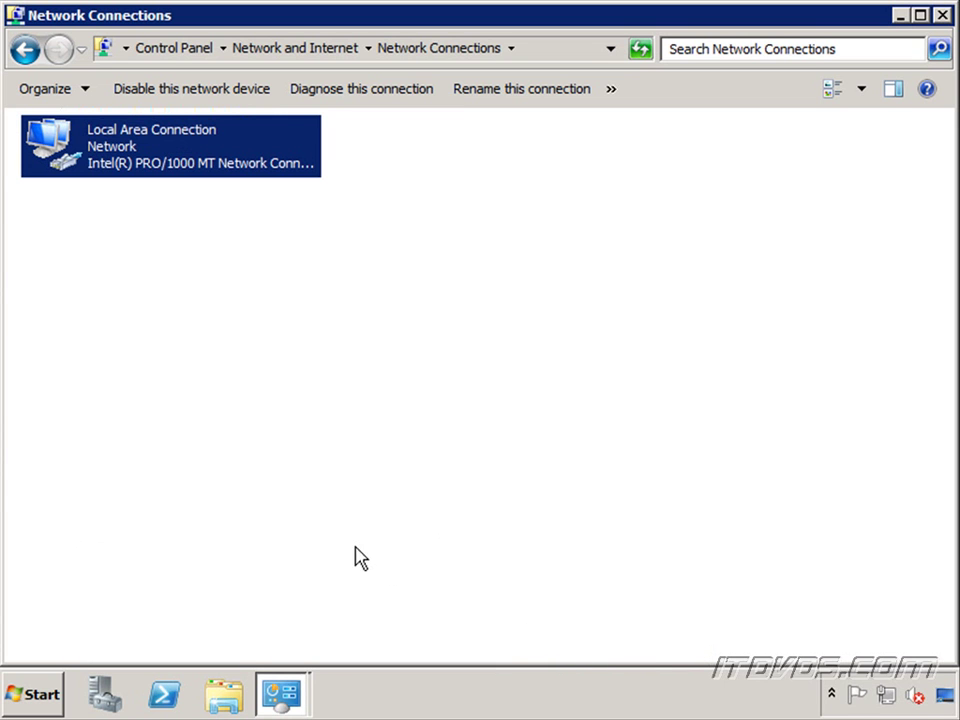
{"action": "left_click", "coordinate": [22, 695]}
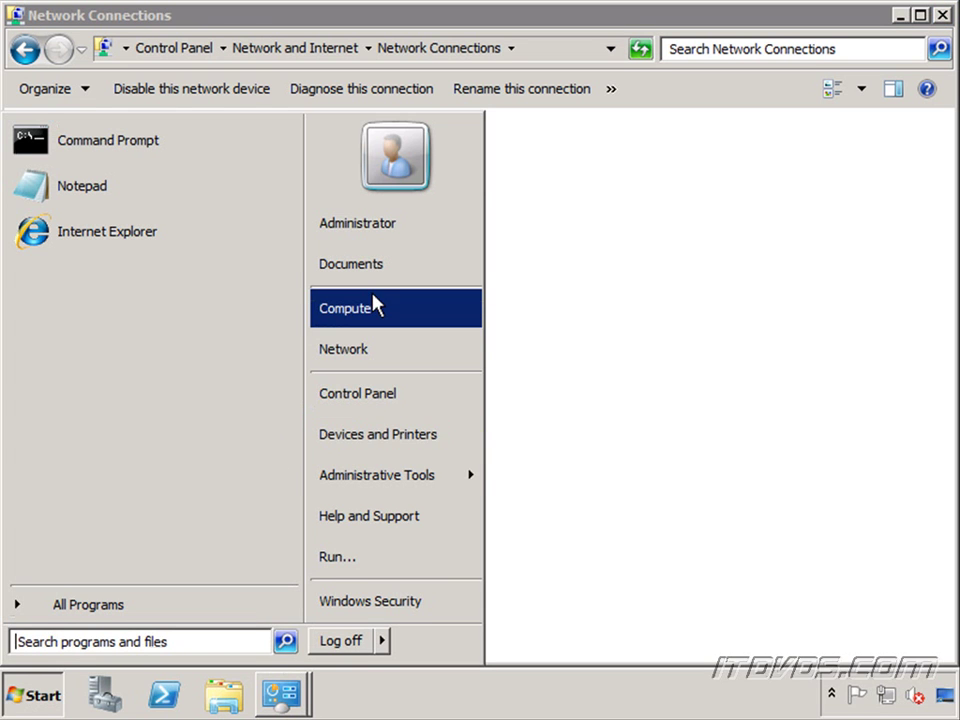
{"action": "right_click", "coordinate": [376, 305]}
{"action": "left_click", "coordinate": [448, 462]}
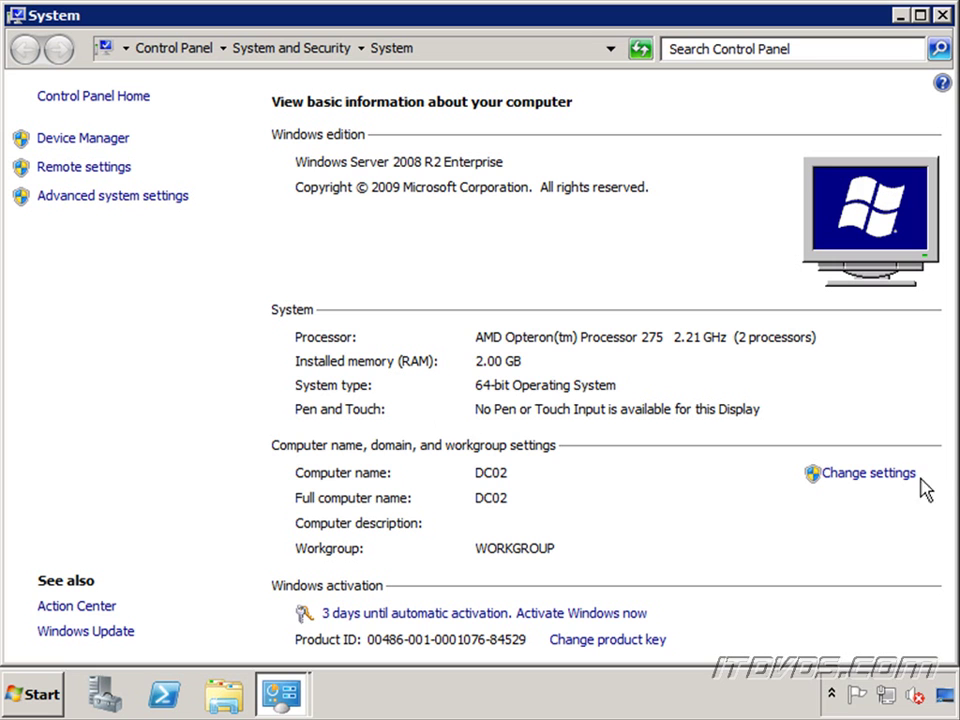
{"action": "left_click", "coordinate": [888, 486]}
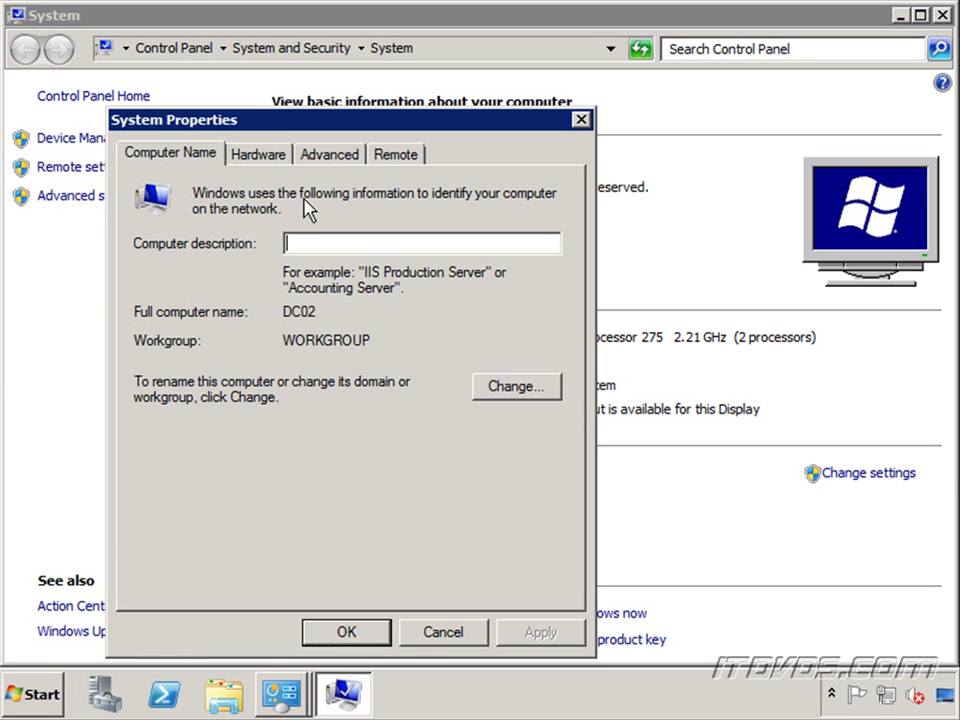
{"action": "left_click", "coordinate": [520, 390]}
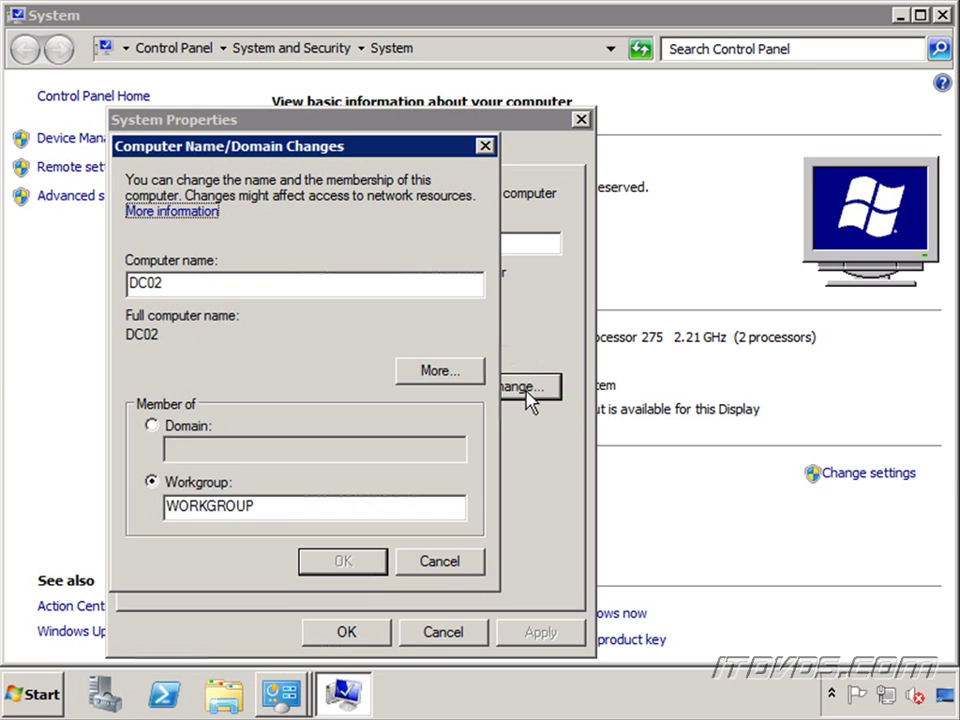
Step: Change DC02's membership from workgroup to the itdvds.local domain
{"action": "left_click", "coordinate": [198, 432]}
{"action": "left_click", "coordinate": [242, 447]}
{"action": "type", "text": "itdvds.local"}
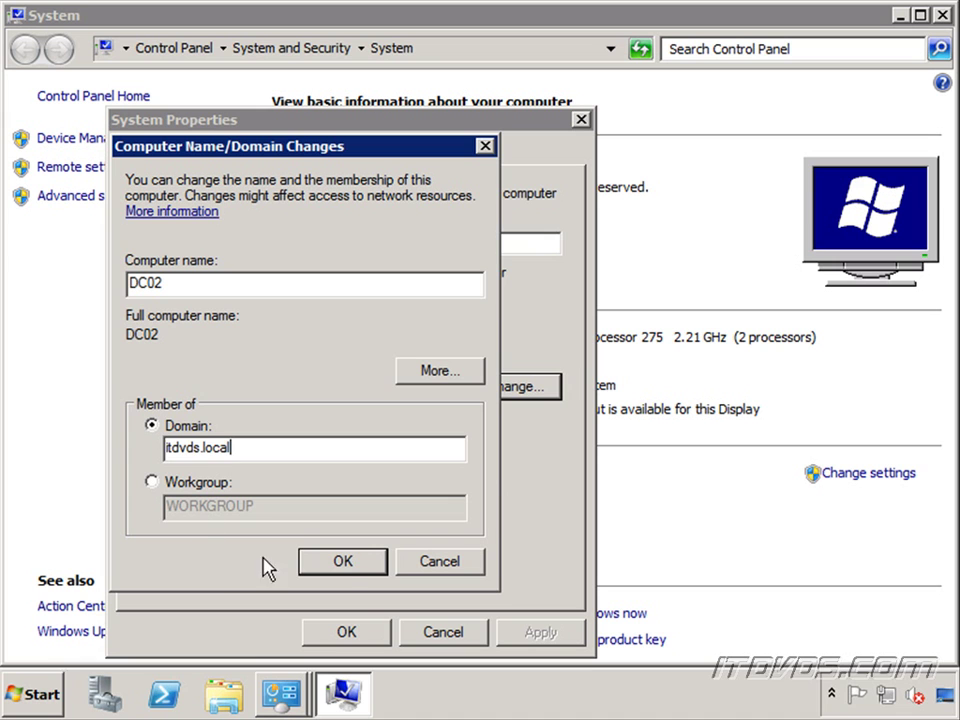
{"action": "left_click", "coordinate": [343, 561]}
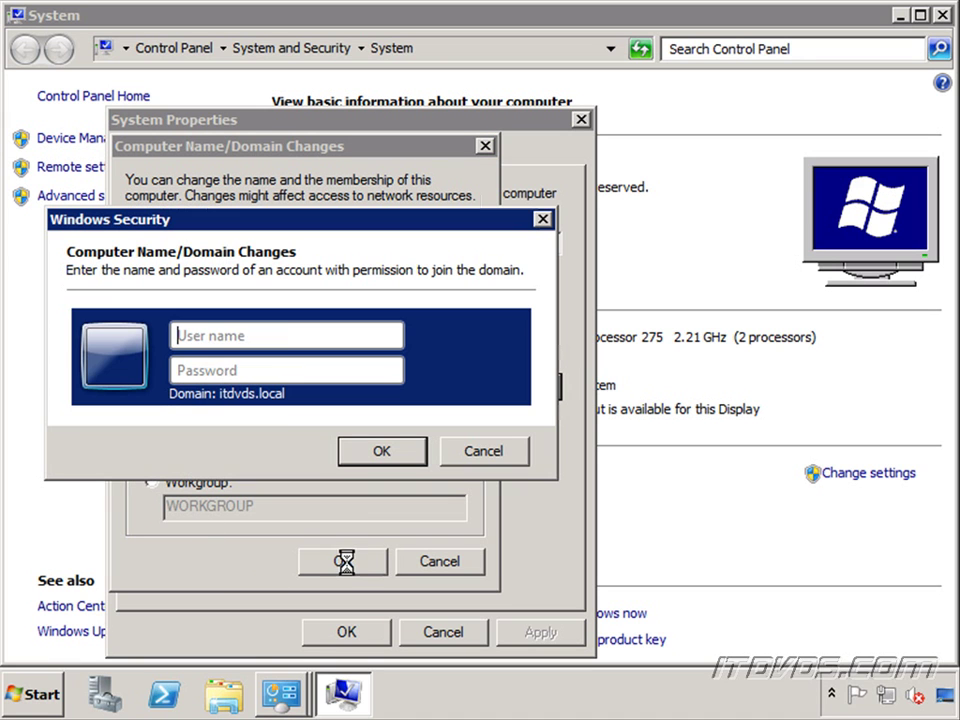
Step: Authenticate as itdvds\administrator with its password, then acknowledge the welcome and restart notices
{"action": "left_click", "coordinate": [287, 337]}
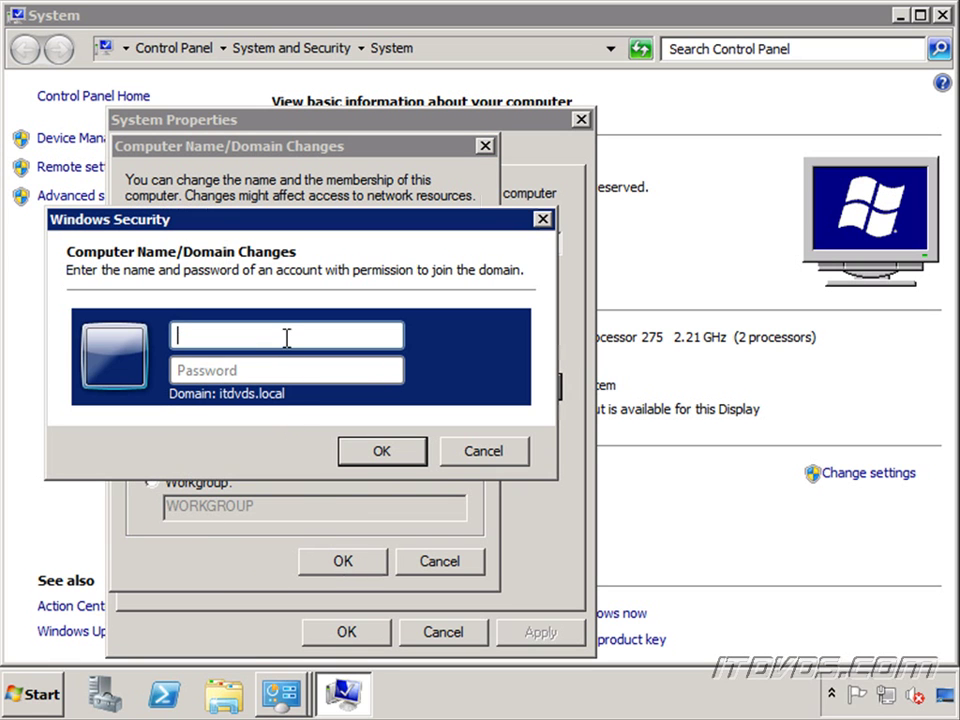
{"action": "type", "text": "itdvds\\administrator"}
{"action": "key", "text": "Tab"}
{"action": "type", "text": "P@ssw0r"}
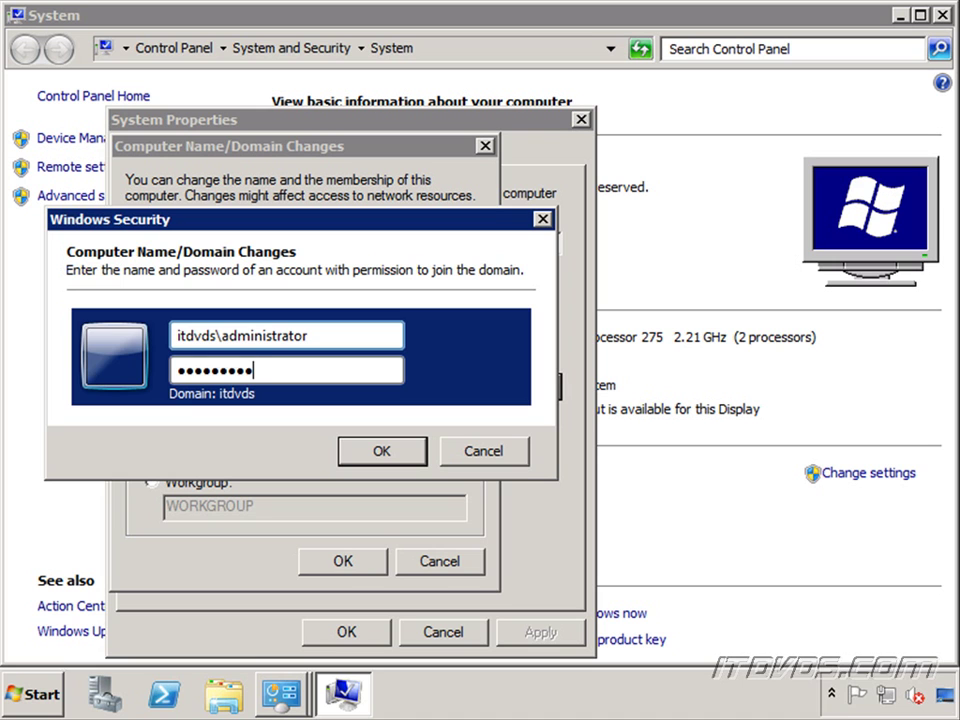
{"action": "left_click", "coordinate": [388, 451]}
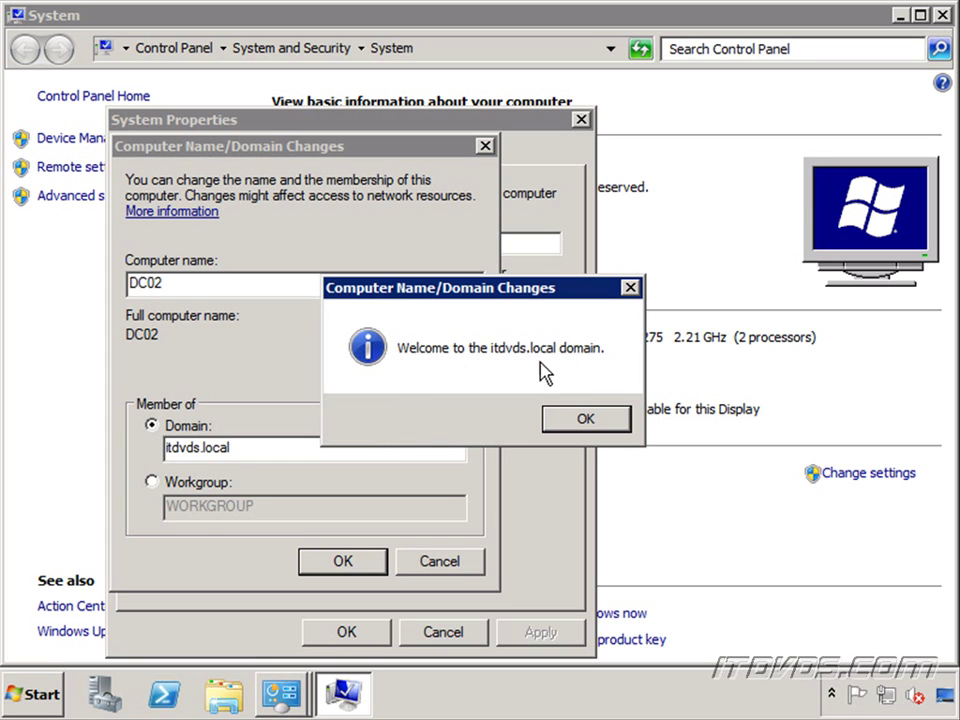
{"action": "left_click", "coordinate": [599, 423]}
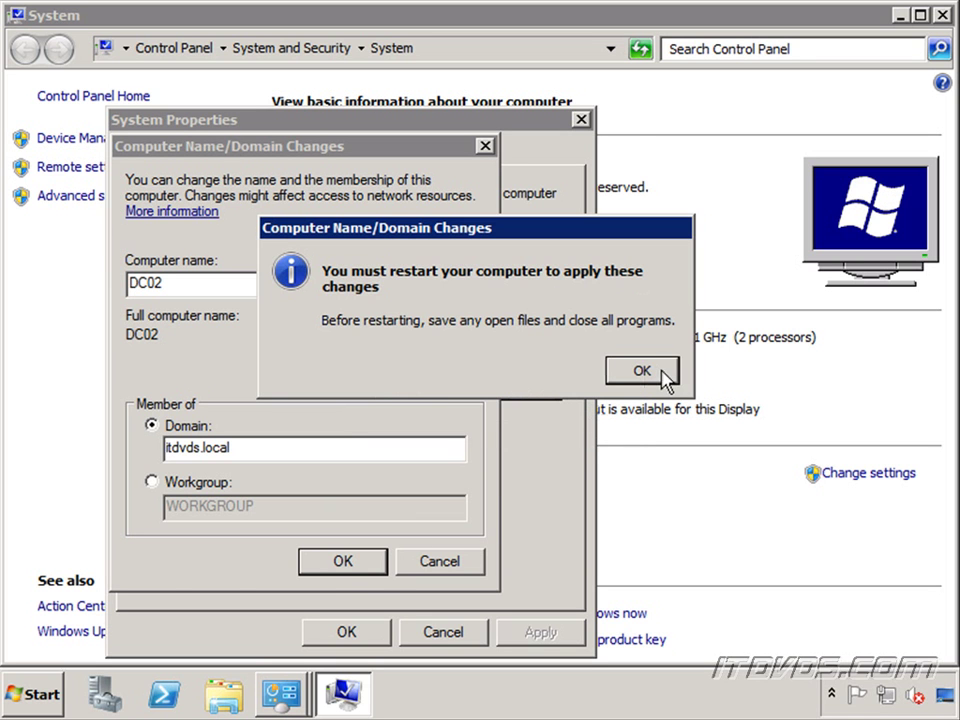
{"action": "left_click", "coordinate": [662, 371]}
{"action": "left_click", "coordinate": [372, 636]}
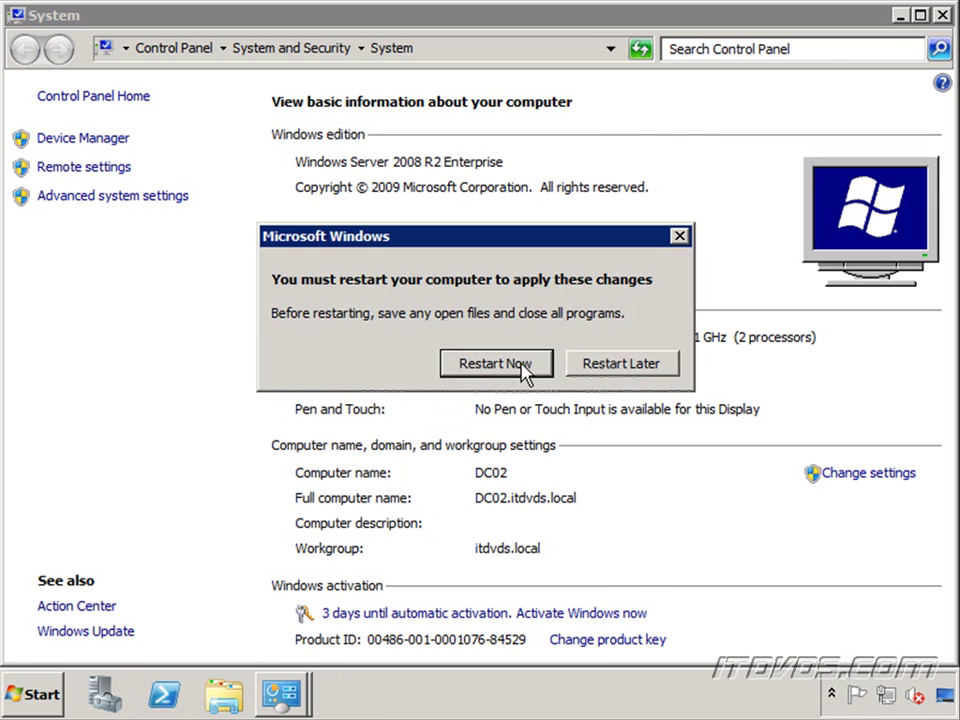
Step: Restart, confirm DC02 is in itdvds.local on the System page, then launch Server Manager
{"action": "left_click", "coordinate": [495, 363]}
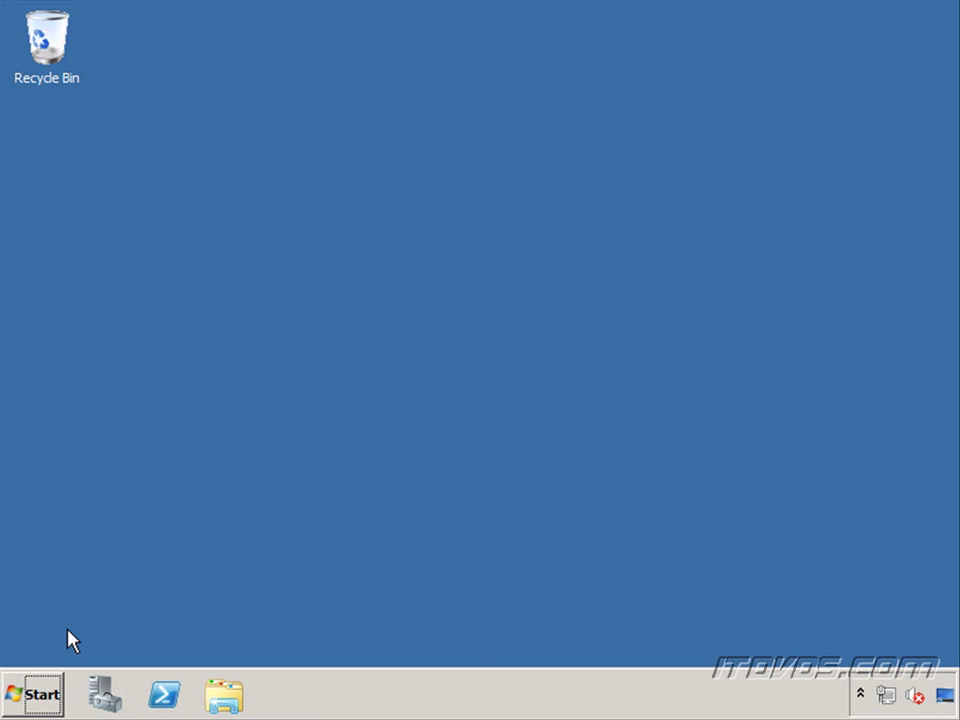
{"action": "left_click", "coordinate": [49, 698]}
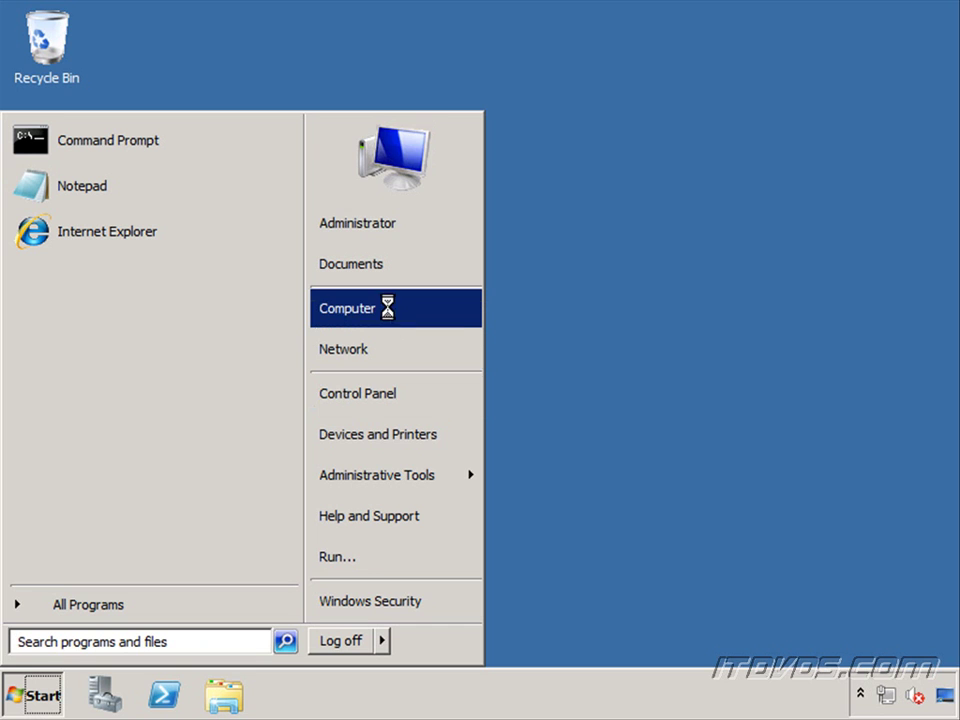
{"action": "right_click", "coordinate": [390, 310]}
{"action": "left_click", "coordinate": [449, 478]}
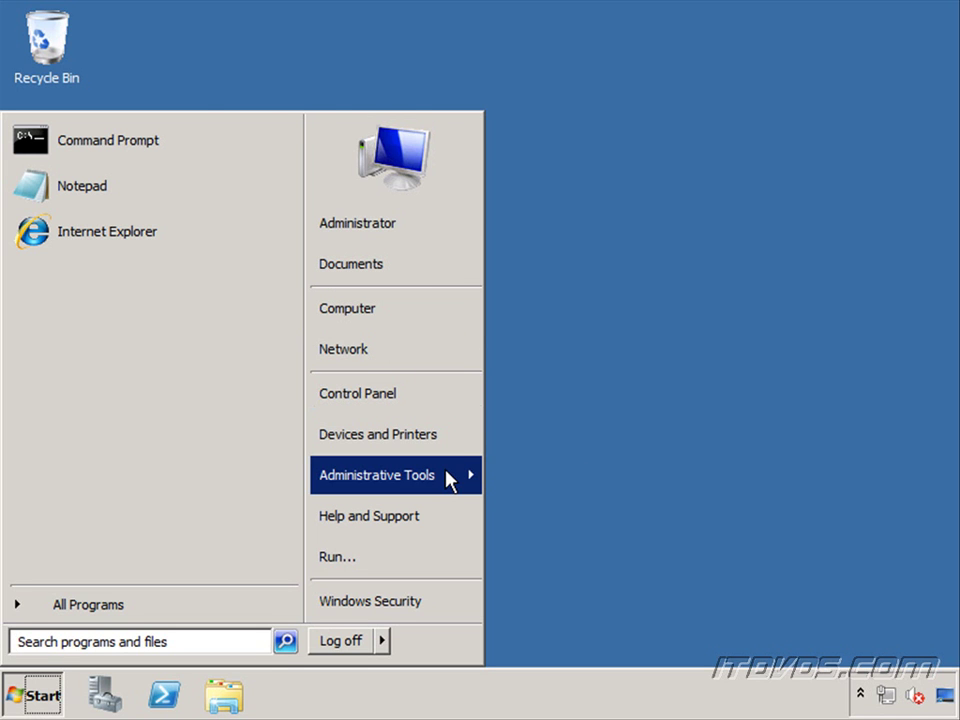
{"action": "mouse_move", "coordinate": [449, 480]}
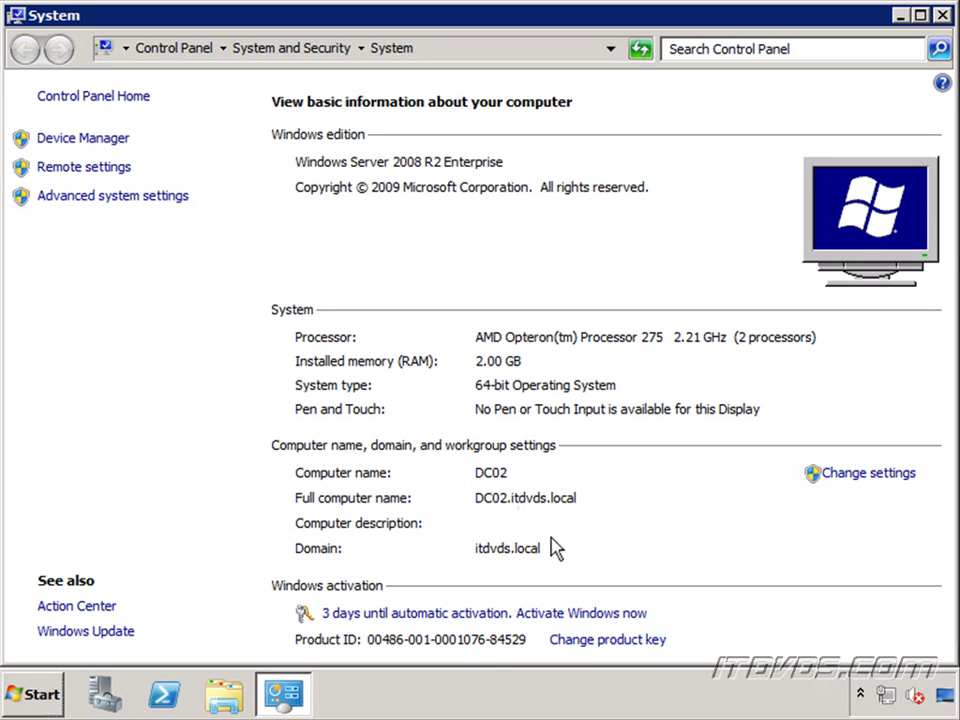
{"action": "left_click", "coordinate": [103, 692]}
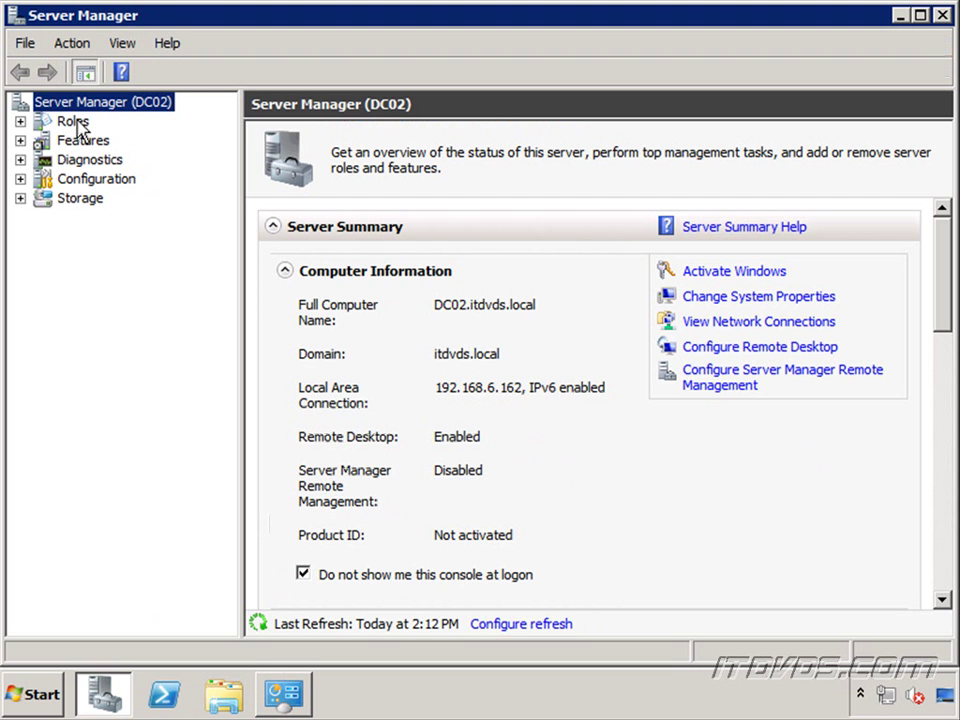
Step: Install the Active Directory Domain Services role with its required .NET Framework 3.5.1 features
{"action": "left_click", "coordinate": [76, 124]}
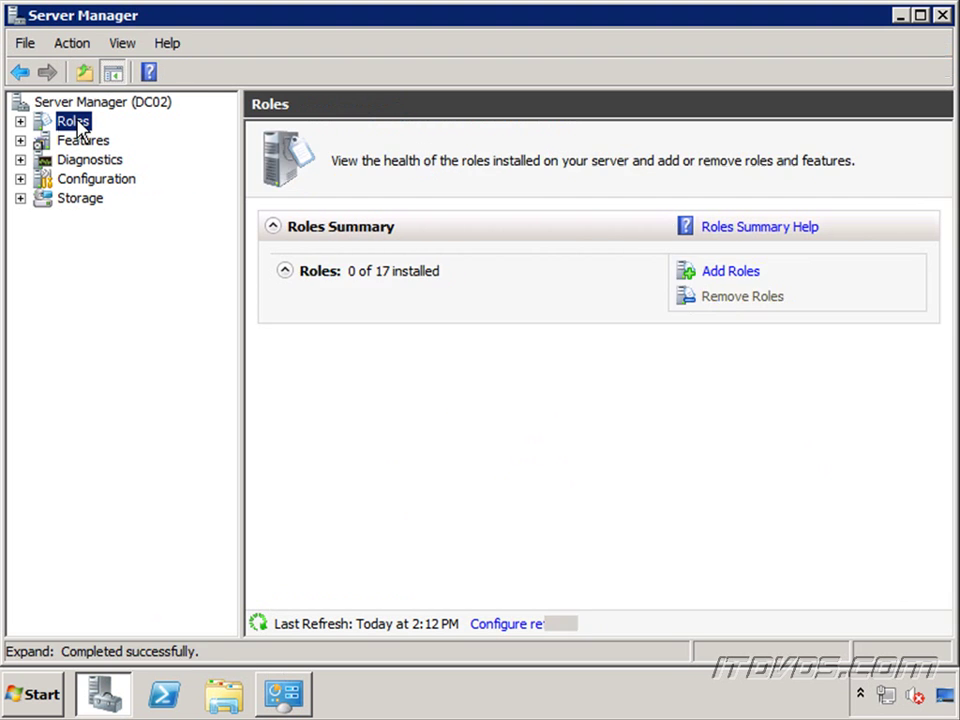
{"action": "right_click", "coordinate": [78, 123]}
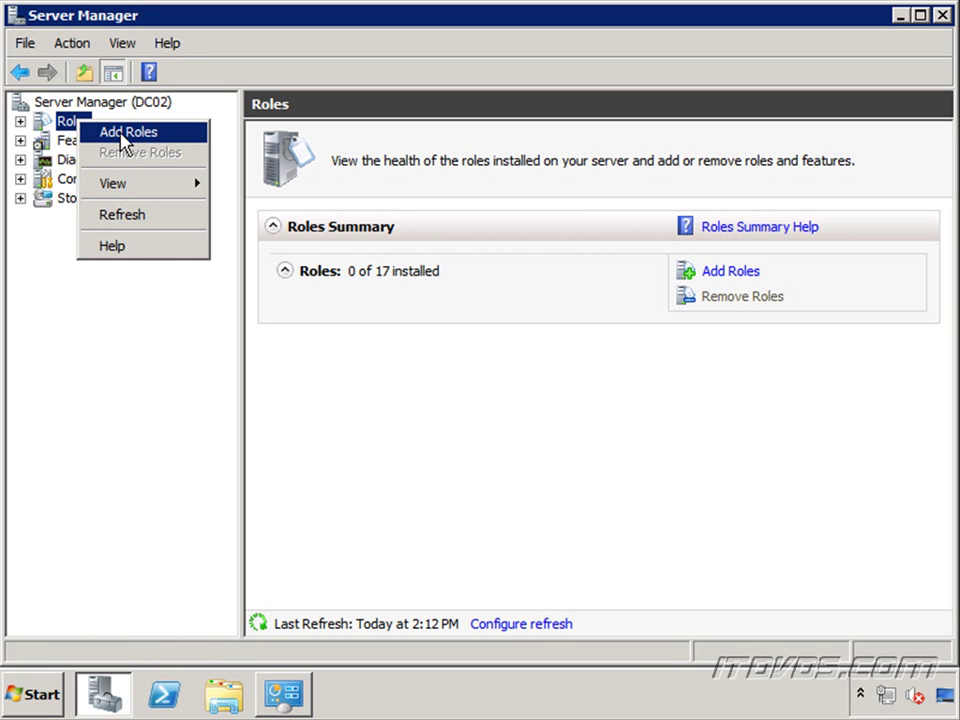
{"action": "left_click", "coordinate": [131, 133]}
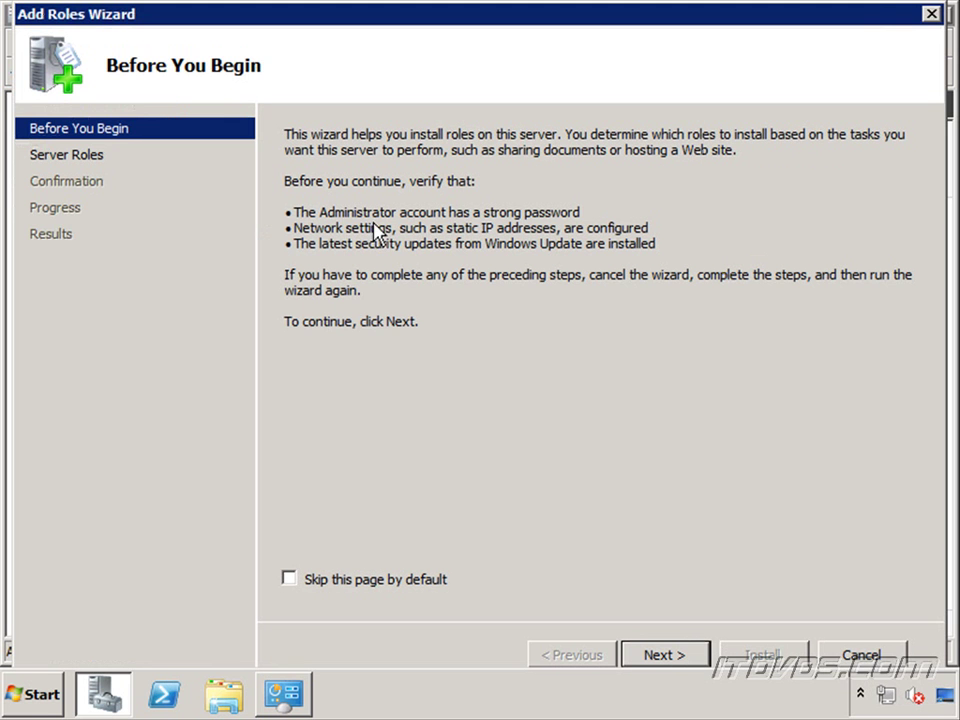
{"action": "left_click", "coordinate": [690, 655]}
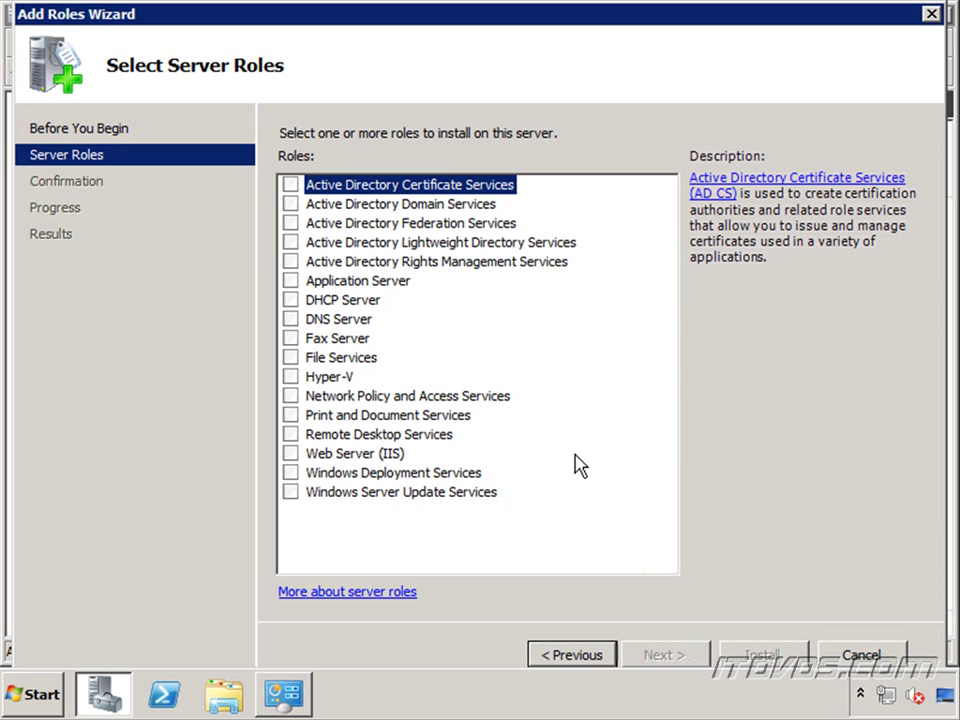
{"action": "left_click", "coordinate": [292, 204]}
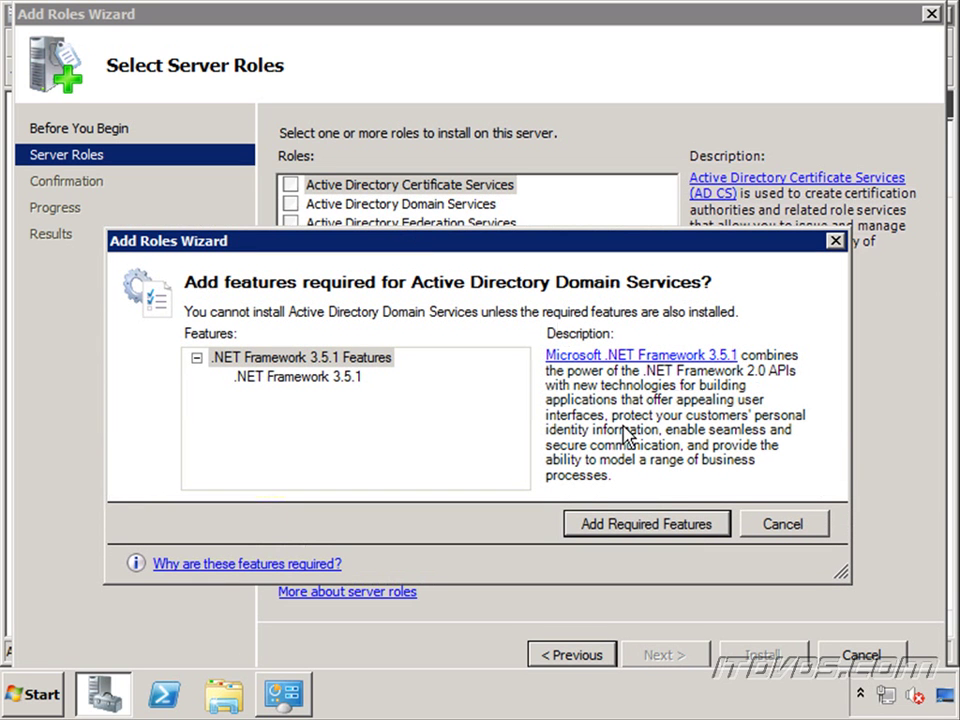
{"action": "left_click", "coordinate": [664, 530]}
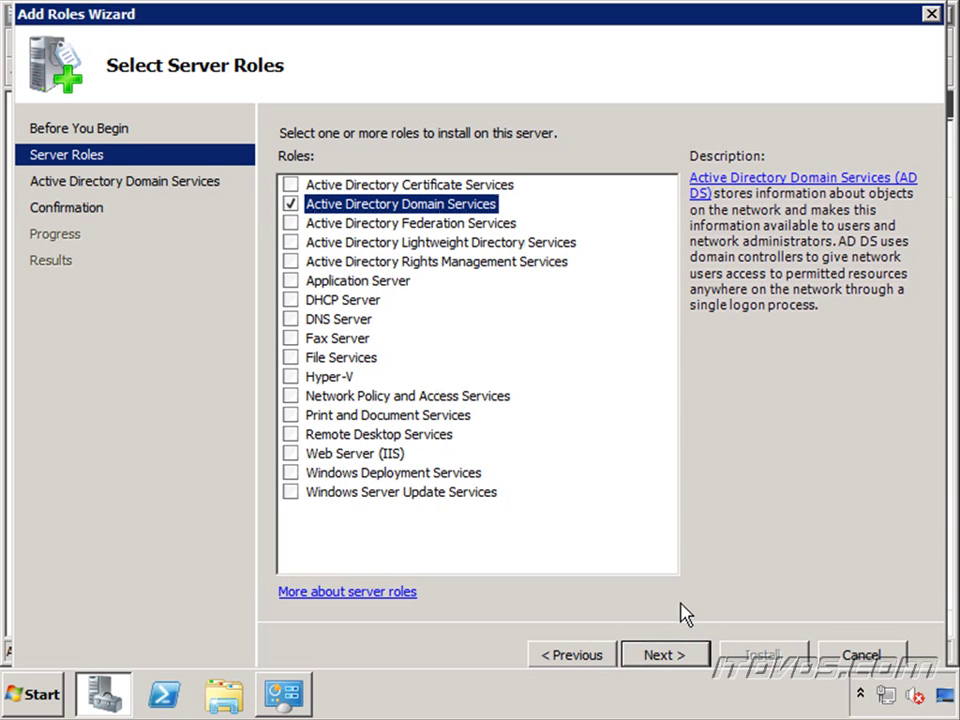
{"action": "left_click", "coordinate": [682, 658]}
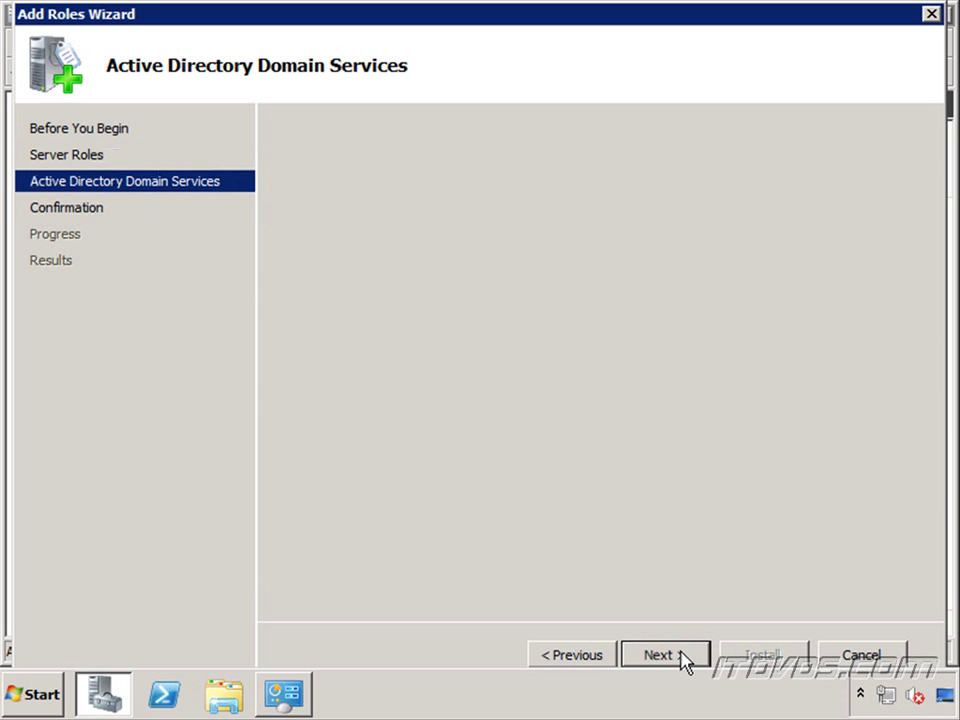
{"action": "left_click", "coordinate": [682, 658]}
{"action": "left_click", "coordinate": [786, 655]}
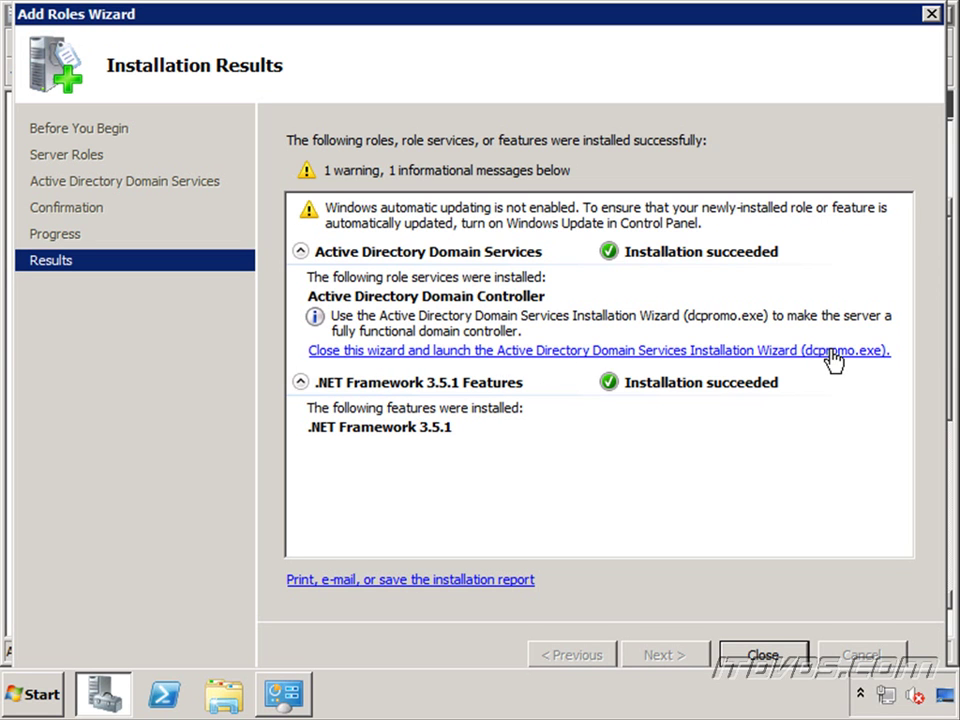
{"action": "left_click", "coordinate": [762, 655]}
{"action": "left_click", "coordinate": [42, 703]}
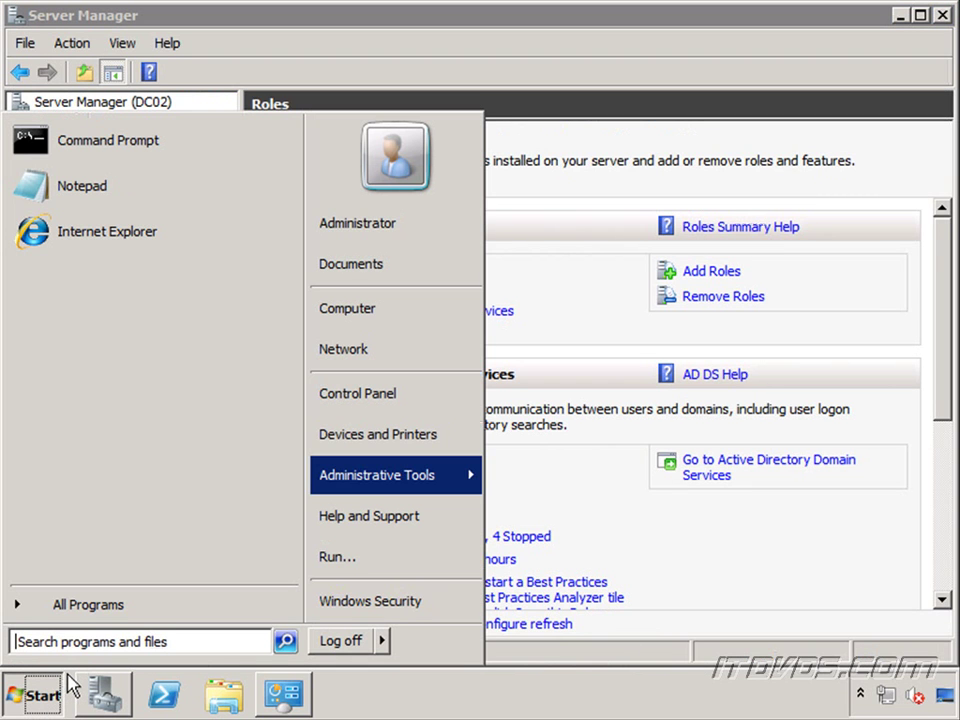
Step: Run dcpromo and choose to add a domain controller to an existing domain in an existing forest
{"action": "type", "text": "dcpromo"}
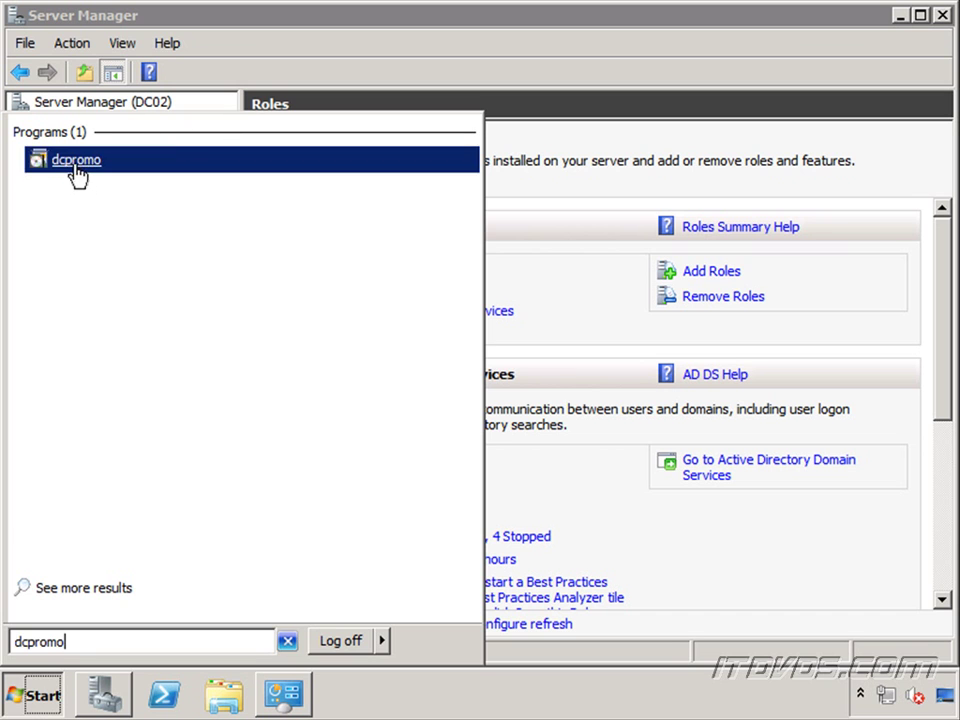
{"action": "left_click", "coordinate": [77, 168]}
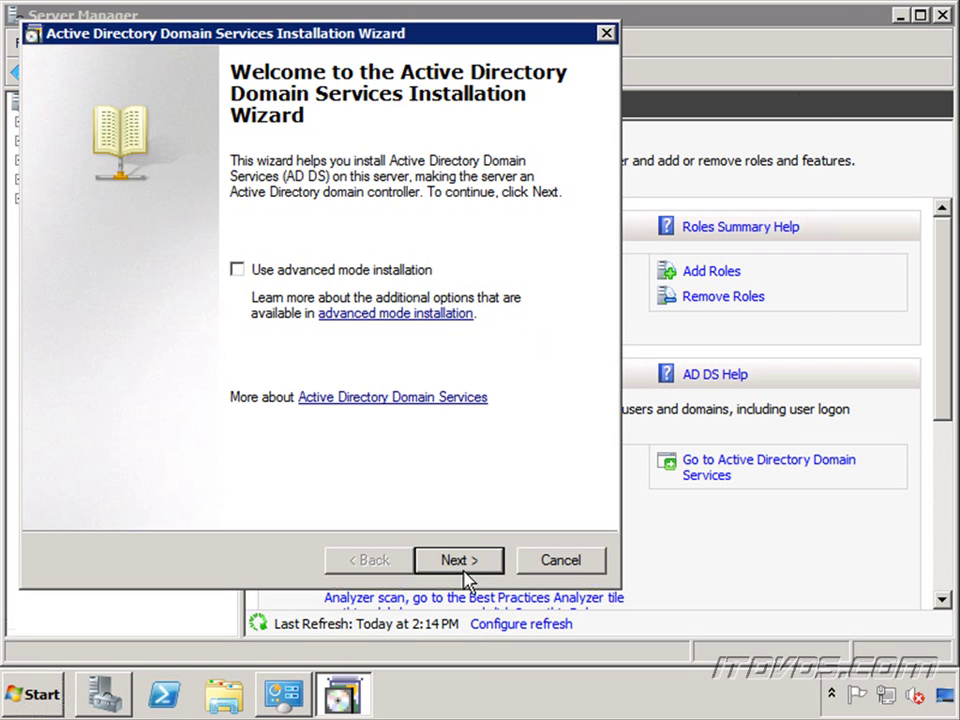
{"action": "left_click", "coordinate": [466, 566]}
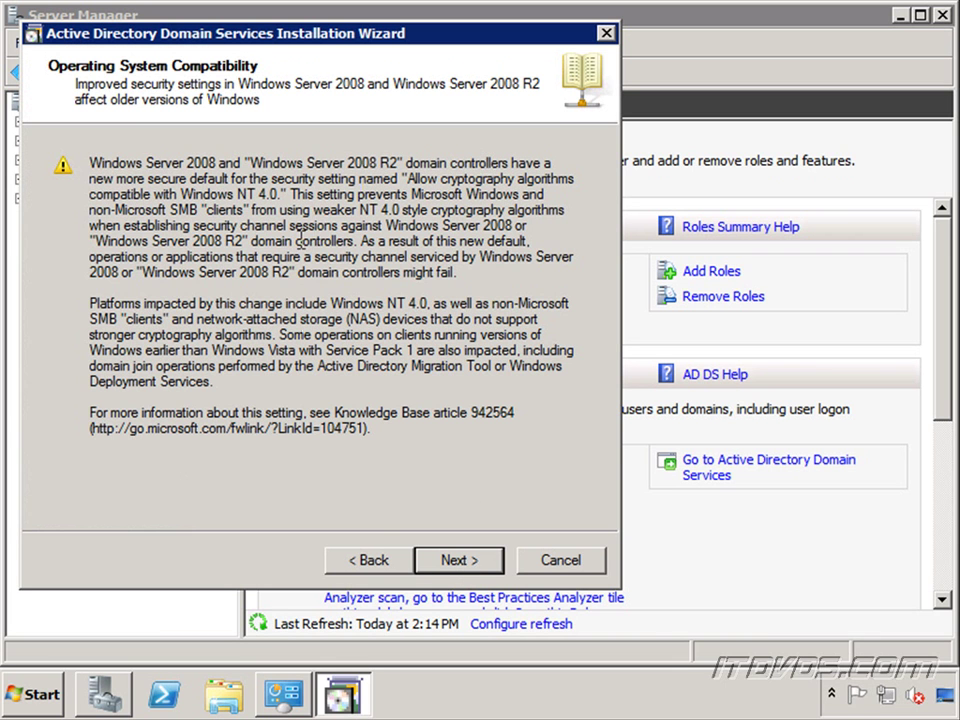
{"action": "left_click", "coordinate": [470, 568]}
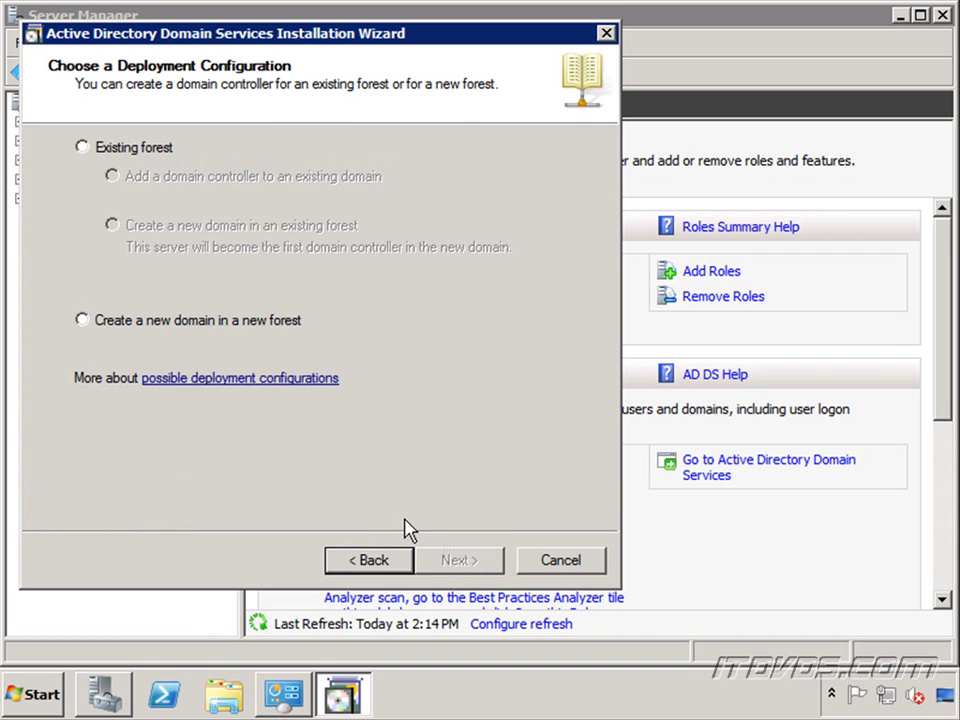
{"action": "left_click", "coordinate": [153, 158]}
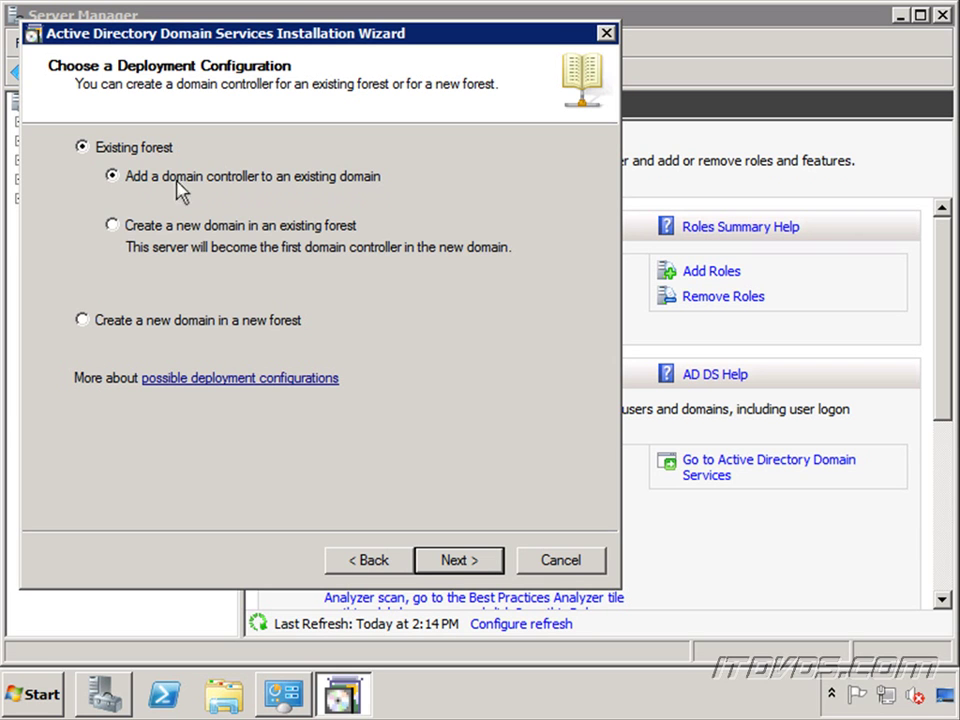
{"action": "left_click", "coordinate": [462, 562]}
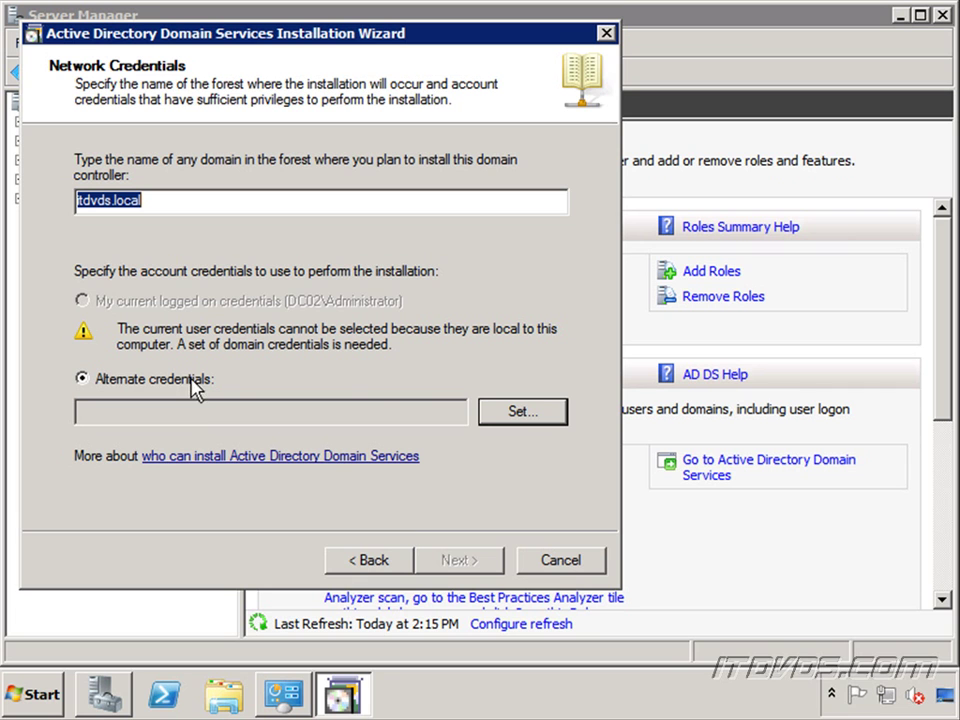
Step: Set the wizard's alternate credentials to itdvds\administrator with the account password
{"action": "left_click", "coordinate": [528, 418]}
{"action": "left_click", "coordinate": [277, 297]}
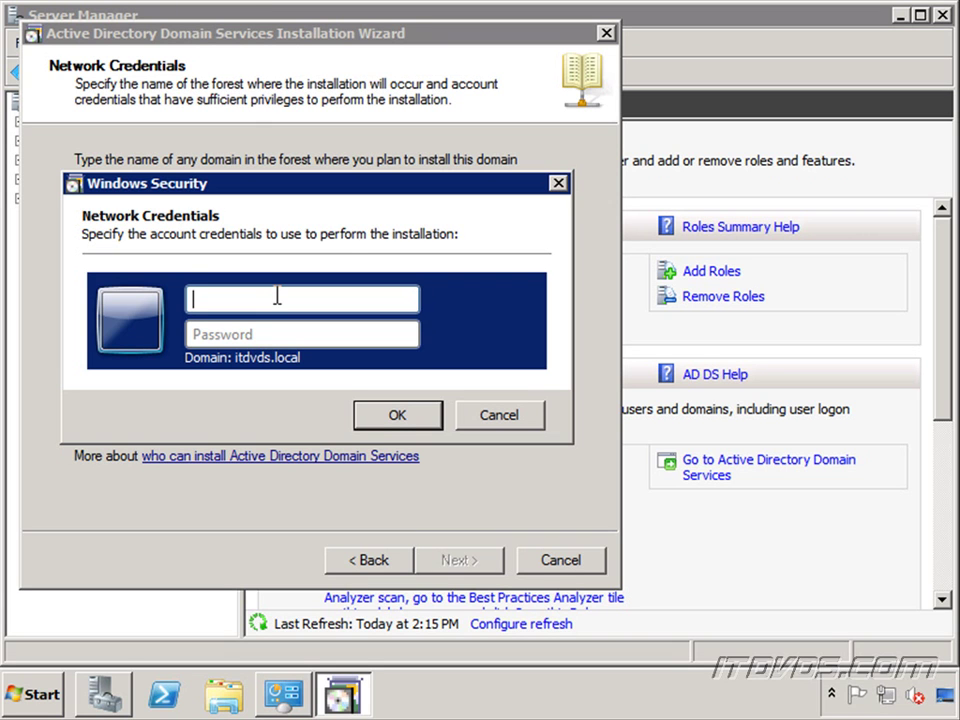
{"action": "type", "text": "itdvds\\administrator"}
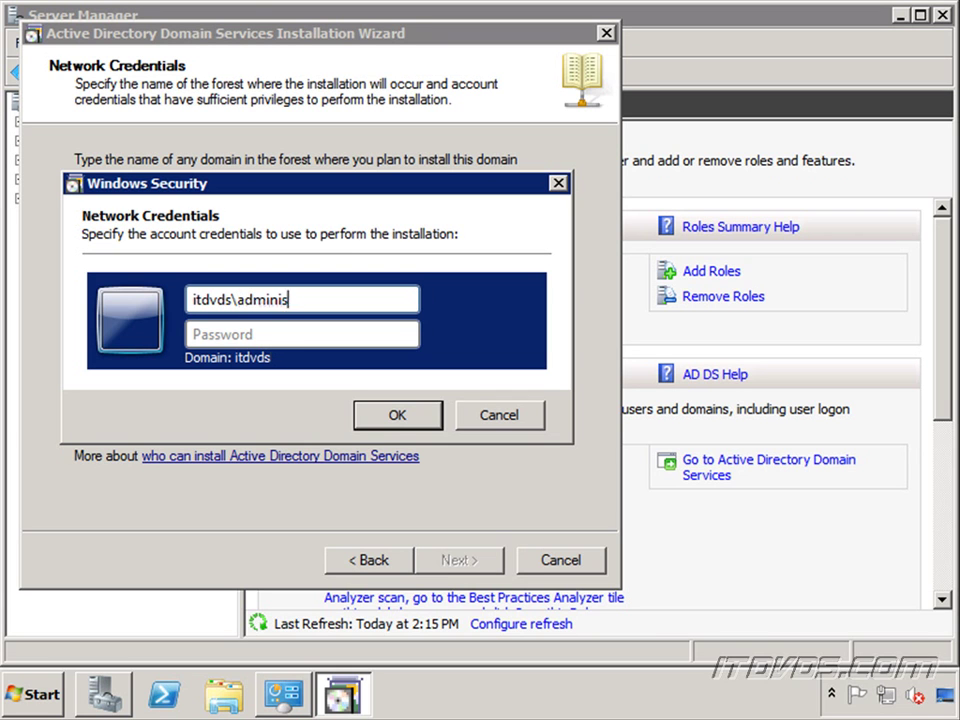
{"action": "key", "text": "Tab"}
{"action": "type", "text": "Password1"}
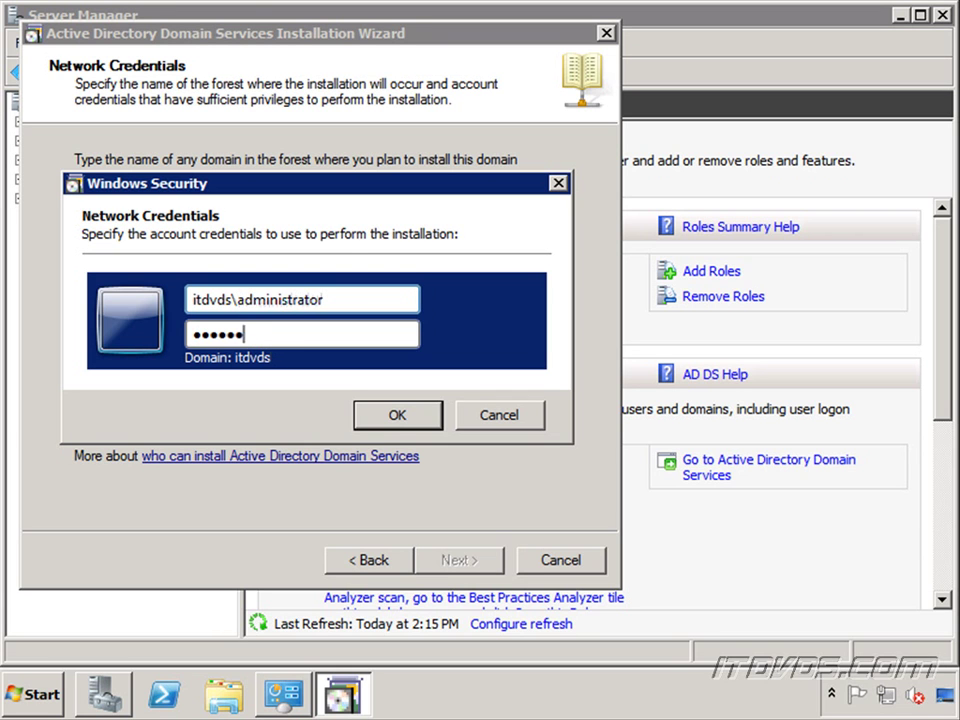
{"action": "left_click", "coordinate": [396, 416]}
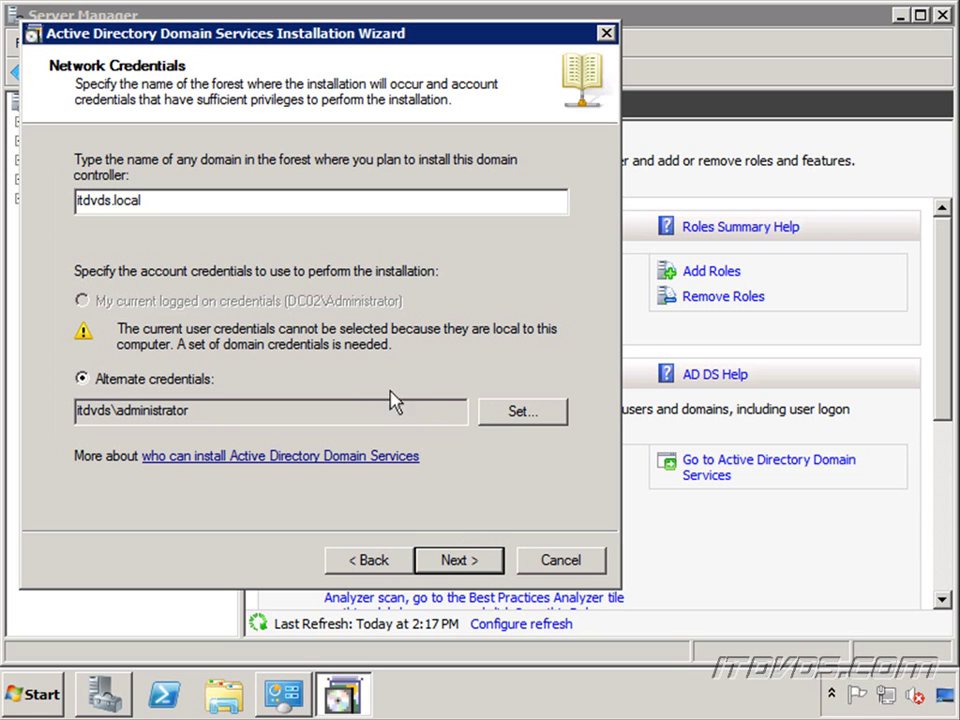
Step: Keep domain itdvds.local and site Default-First-Site-Name, and untick Global catalog, leaving DNS server
{"action": "left_click", "coordinate": [477, 562]}
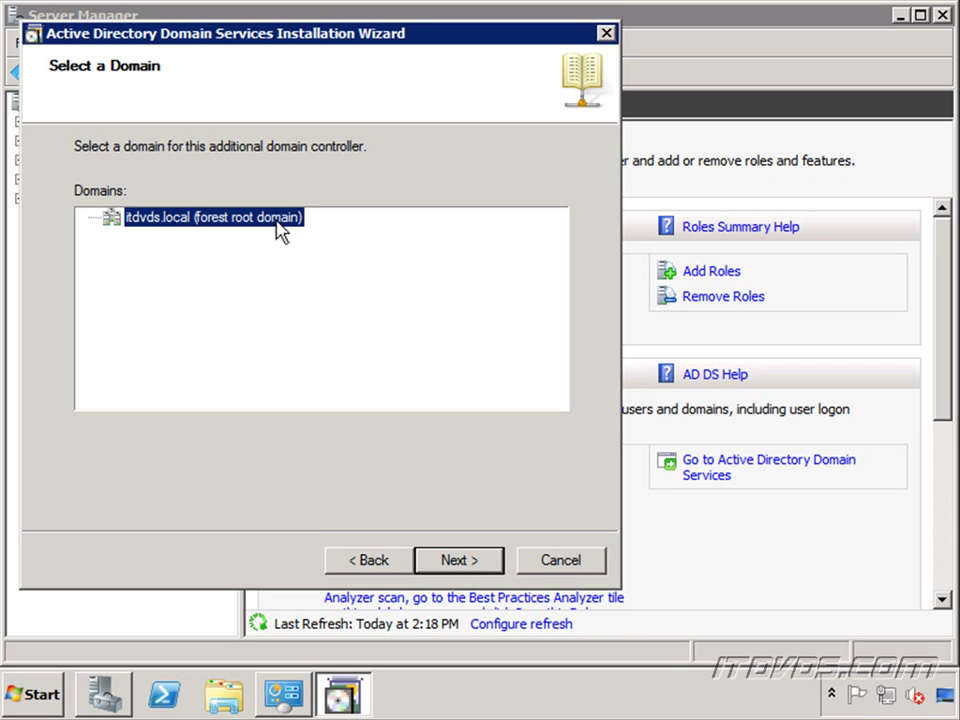
{"action": "left_click", "coordinate": [477, 565]}
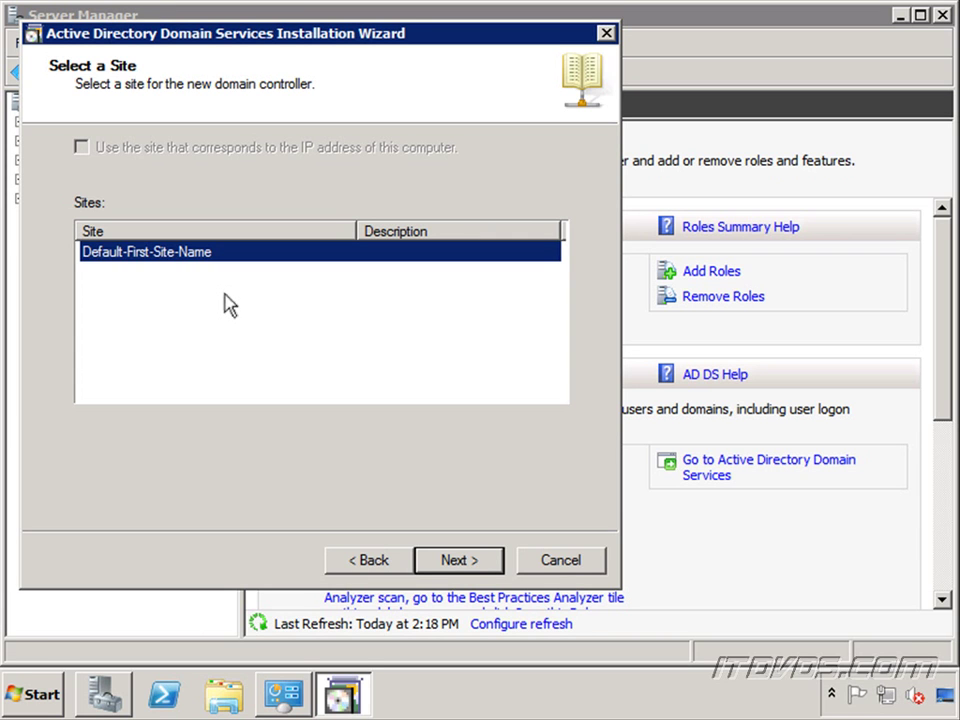
{"action": "left_click", "coordinate": [467, 566]}
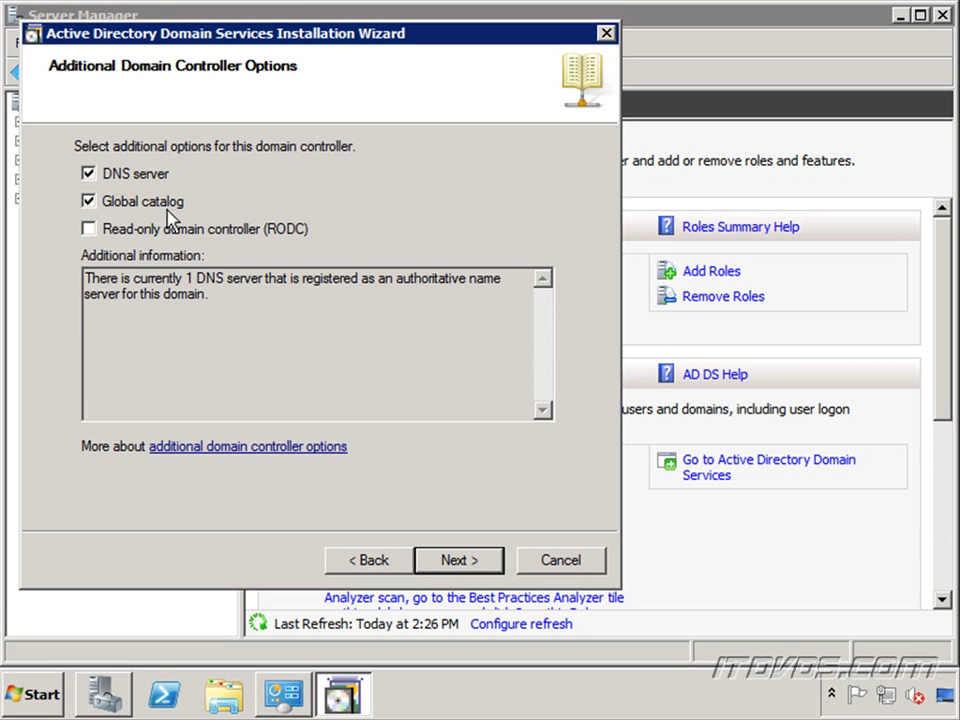
{"action": "left_click", "coordinate": [88, 202]}
{"action": "left_click", "coordinate": [469, 561]}
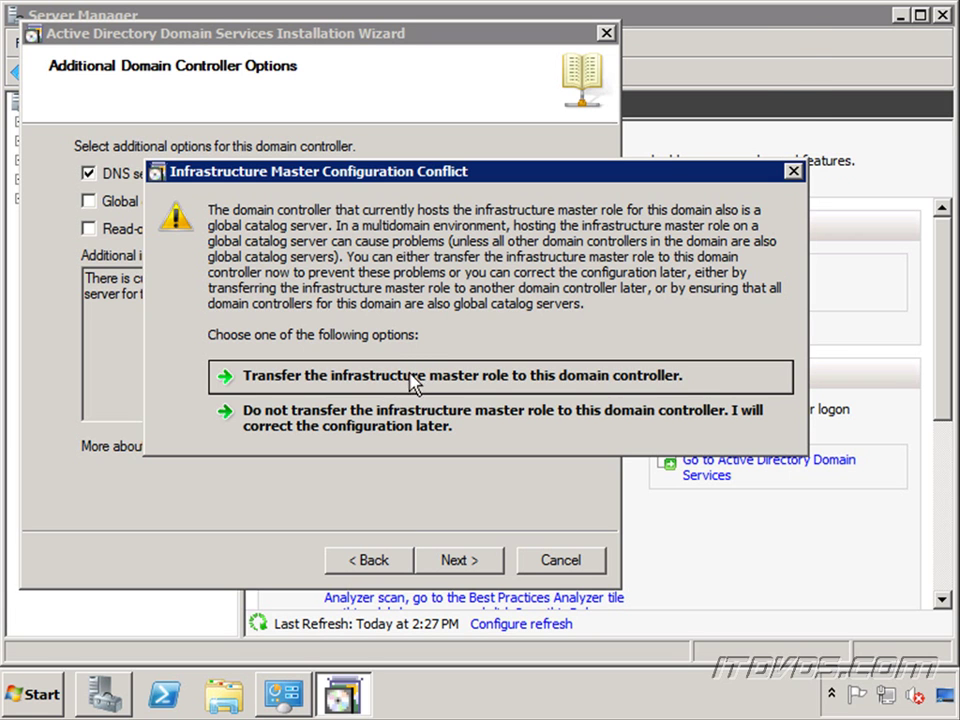
Step: Transfer the infrastructure master role to this controller and accept the DNS delegation warning
{"action": "left_click", "coordinate": [414, 381]}
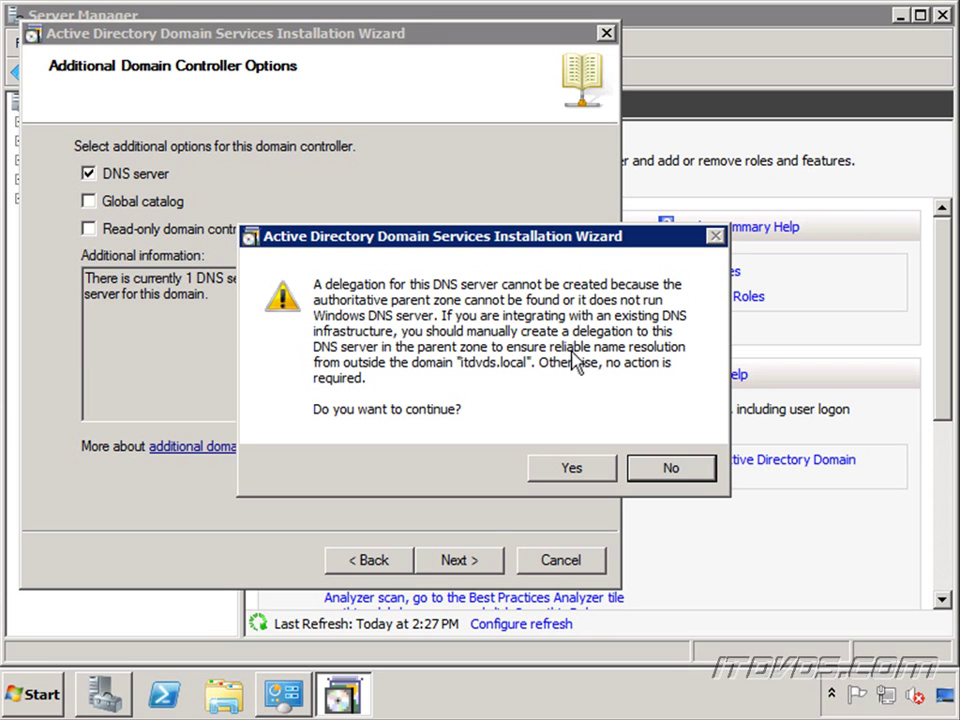
{"action": "left_click", "coordinate": [580, 468]}
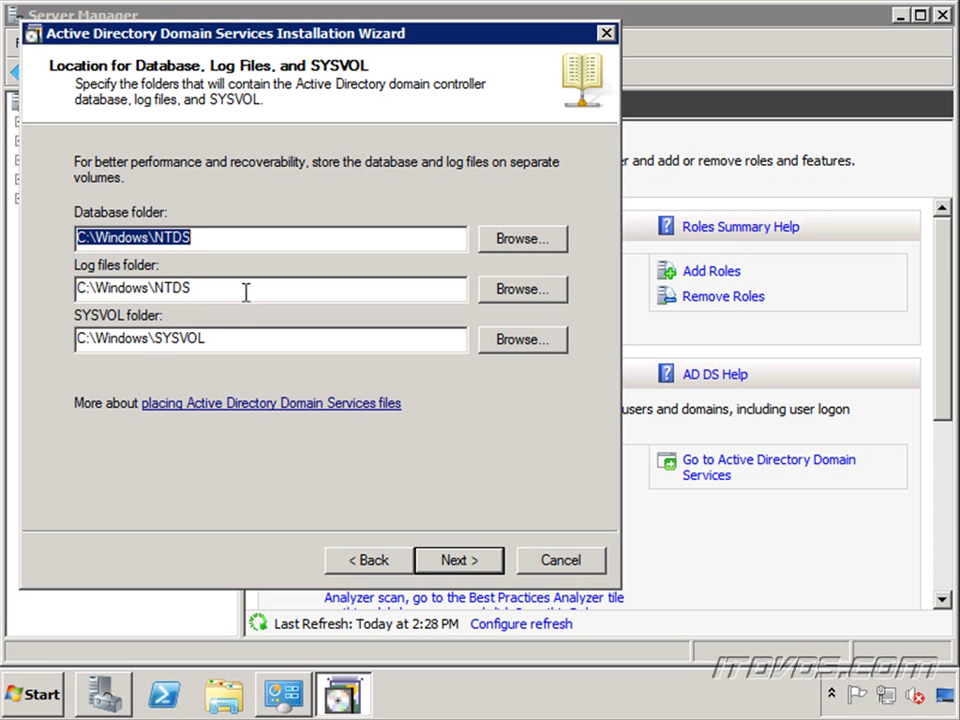
Step: Enter the Directory Services Restore Mode password, install AD DS, and finish the wizard
{"action": "left_click", "coordinate": [470, 572]}
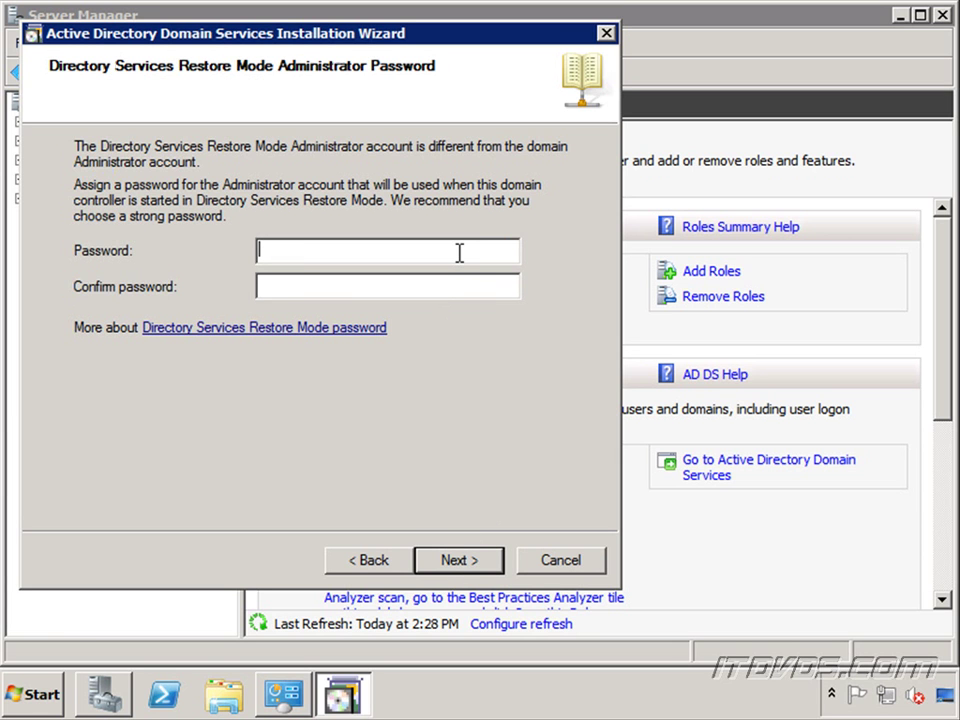
{"action": "type", "text": "Password1Password1"}
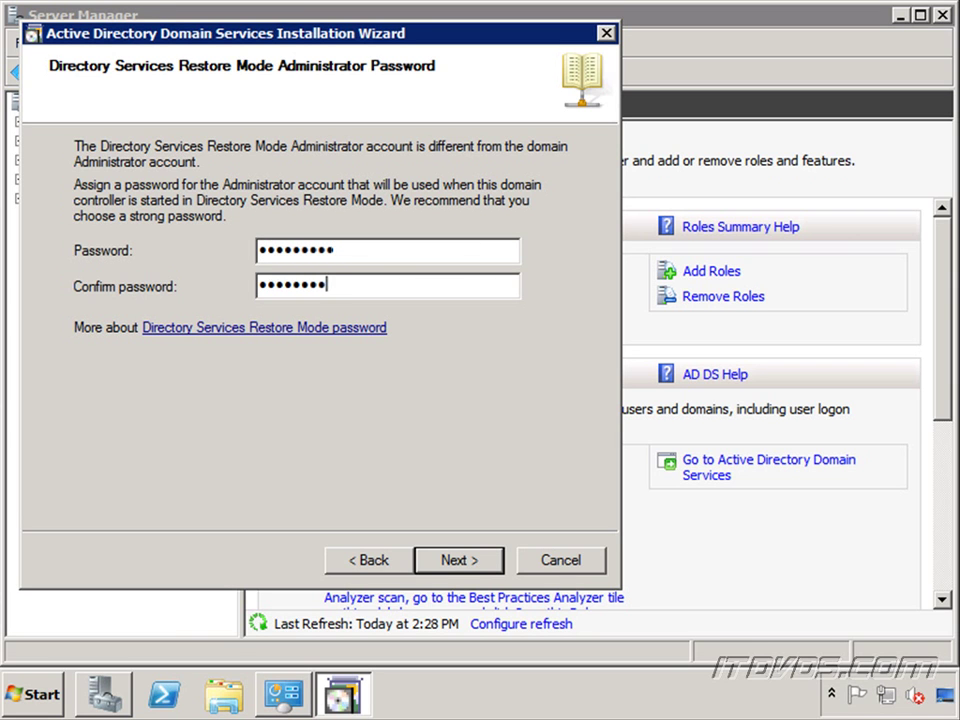
{"action": "left_click", "coordinate": [484, 562]}
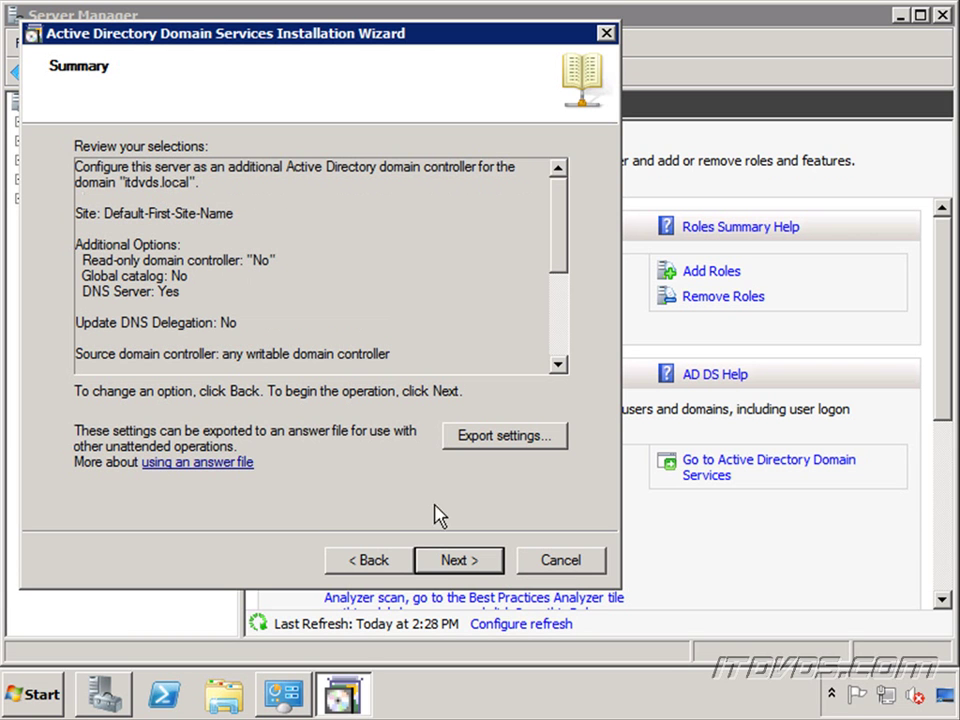
{"action": "left_click", "coordinate": [480, 568]}
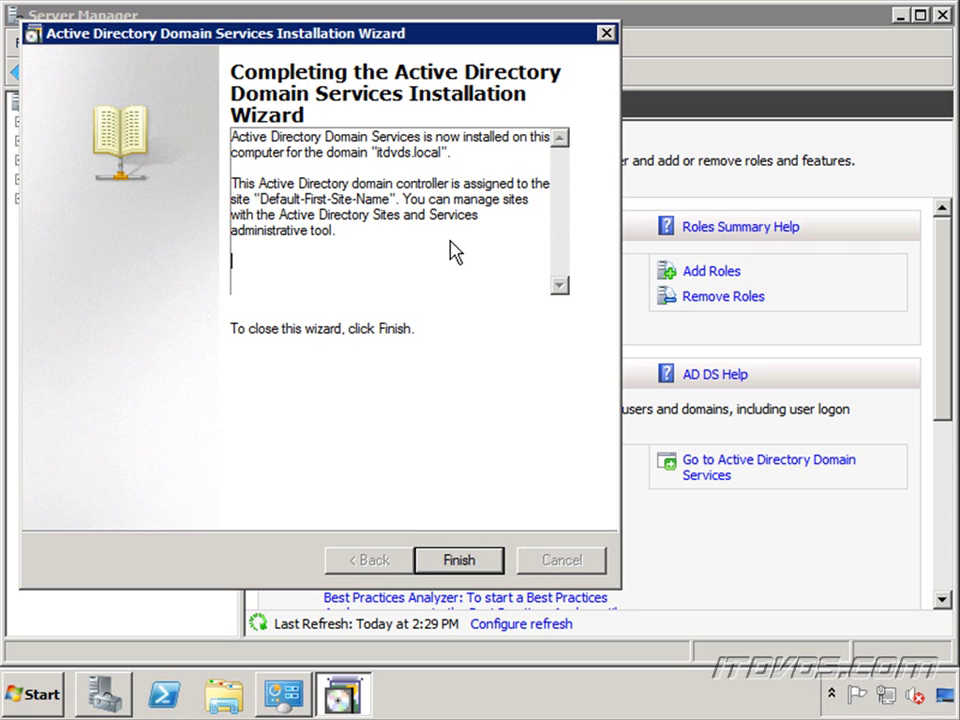
{"action": "left_click", "coordinate": [466, 566]}
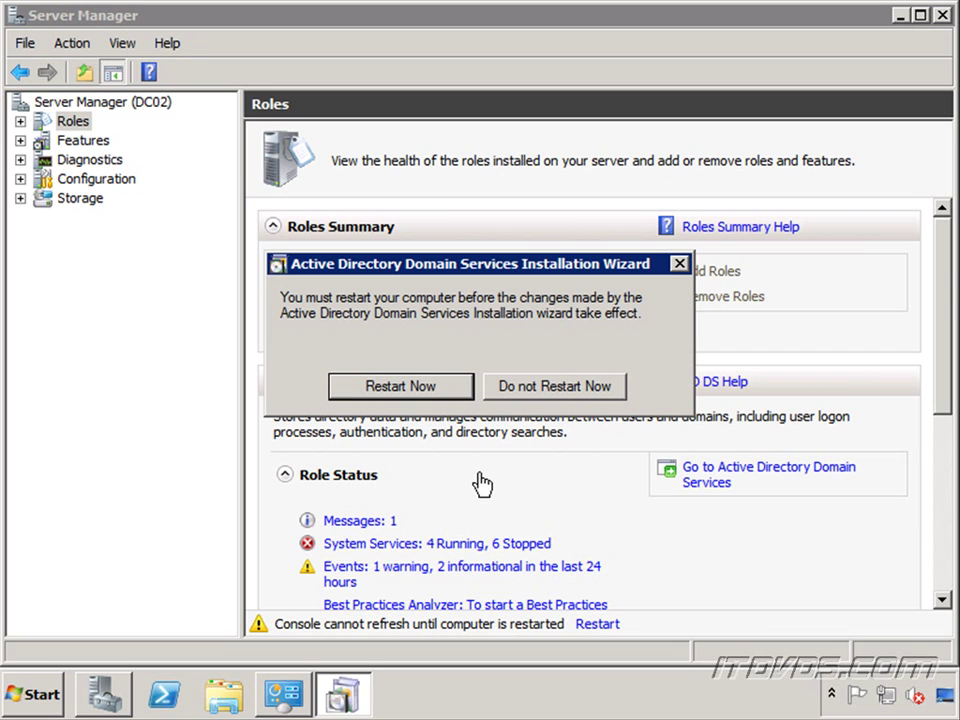
Step: Restart DC02 now and bring up DC01's network adapter list
{"action": "left_click", "coordinate": [429, 393]}
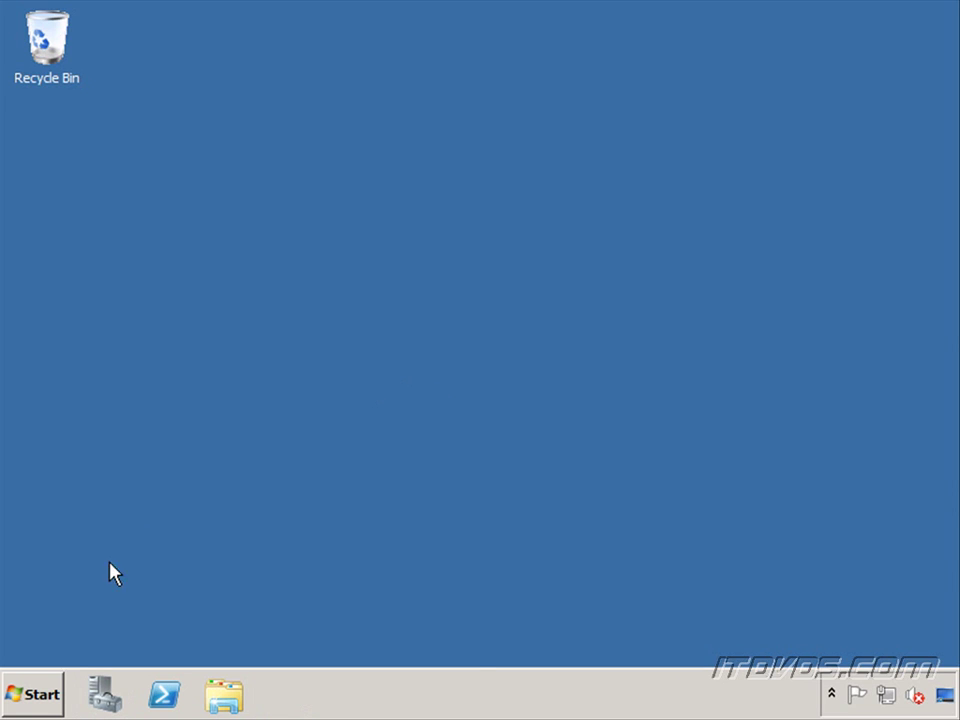
{"action": "left_click", "coordinate": [45, 695]}
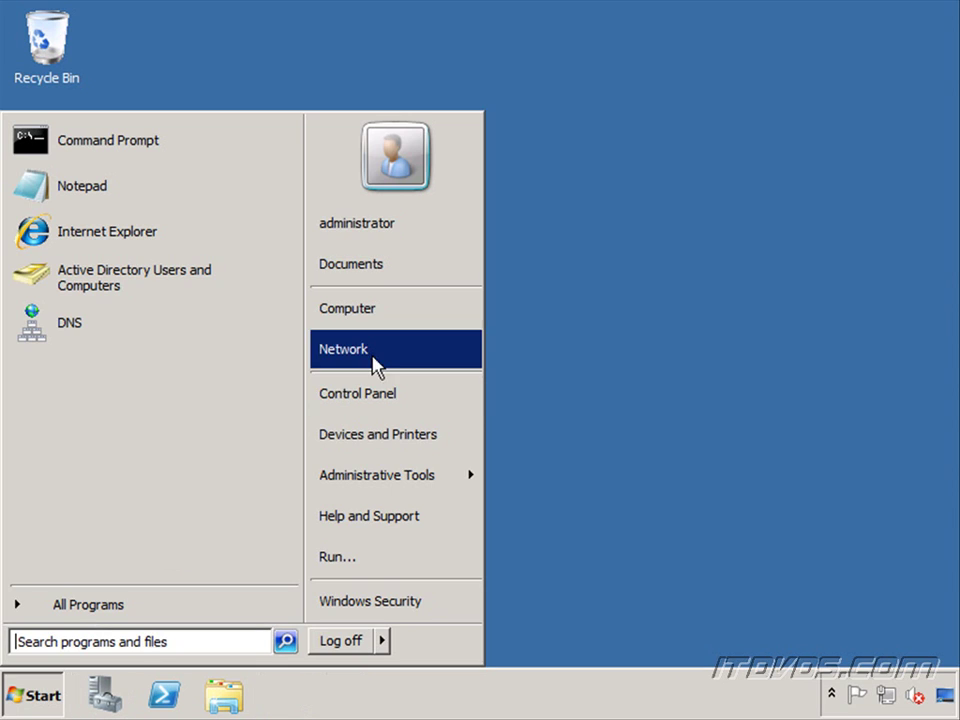
{"action": "right_click", "coordinate": [370, 355]}
{"action": "left_click", "coordinate": [456, 459]}
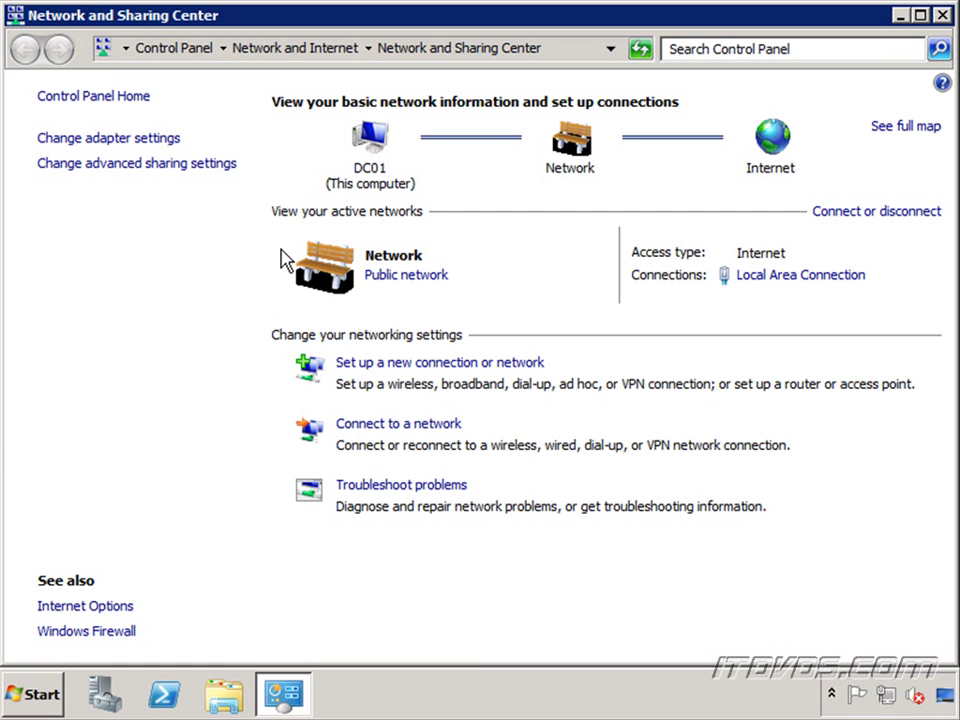
{"action": "left_click", "coordinate": [117, 148]}
Step: Set 192.168.6.162 as the alternate DNS server on DC01's Local Area Connection
{"action": "right_click", "coordinate": [101, 152]}
{"action": "left_click", "coordinate": [164, 344]}
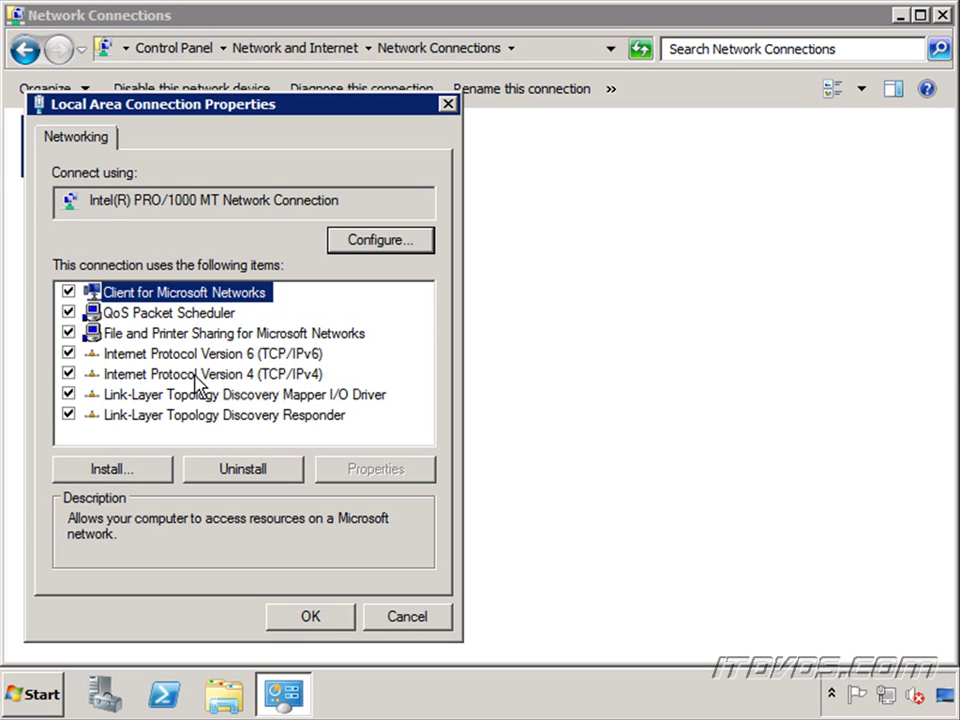
{"action": "left_click", "coordinate": [195, 375]}
{"action": "left_click", "coordinate": [383, 470]}
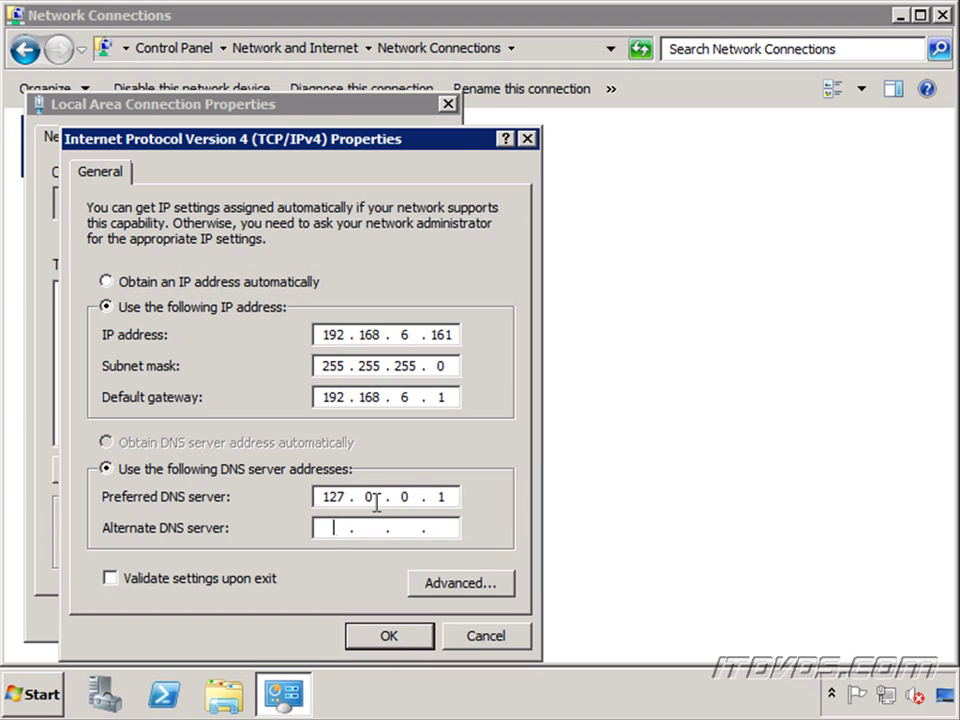
{"action": "type", "text": "192 . 168 . 6 . 162"}
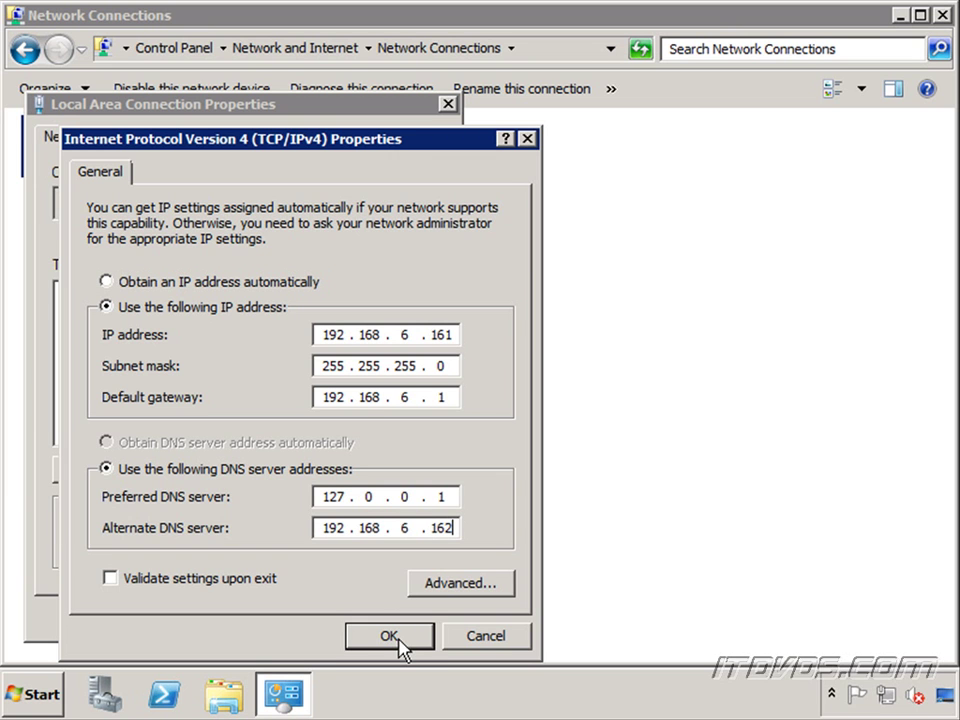
{"action": "left_click", "coordinate": [388, 636]}
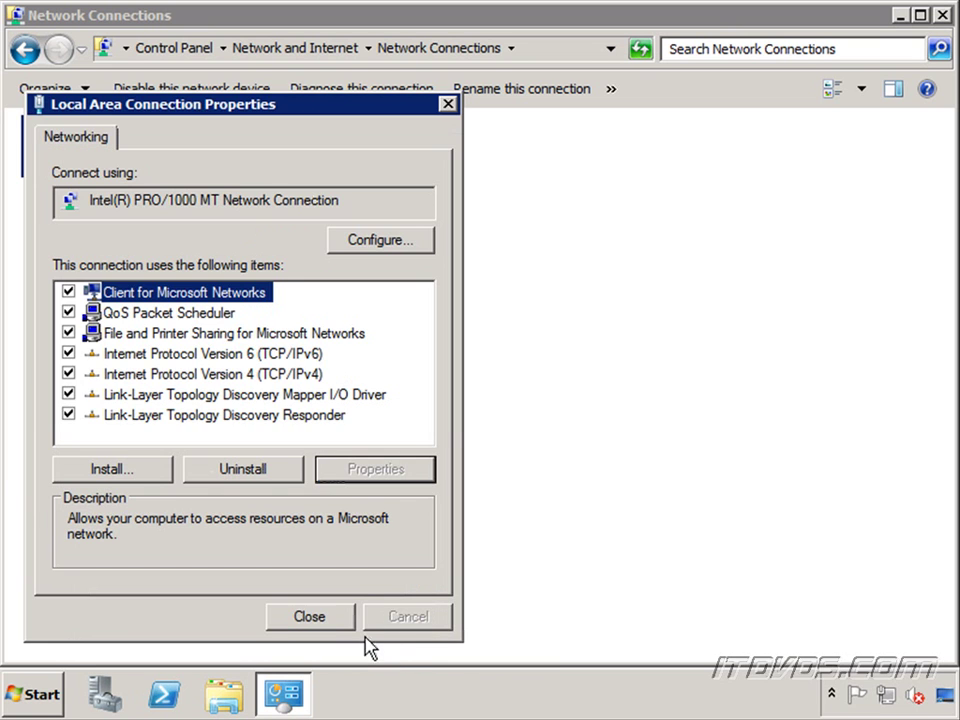
{"action": "left_click", "coordinate": [310, 617]}
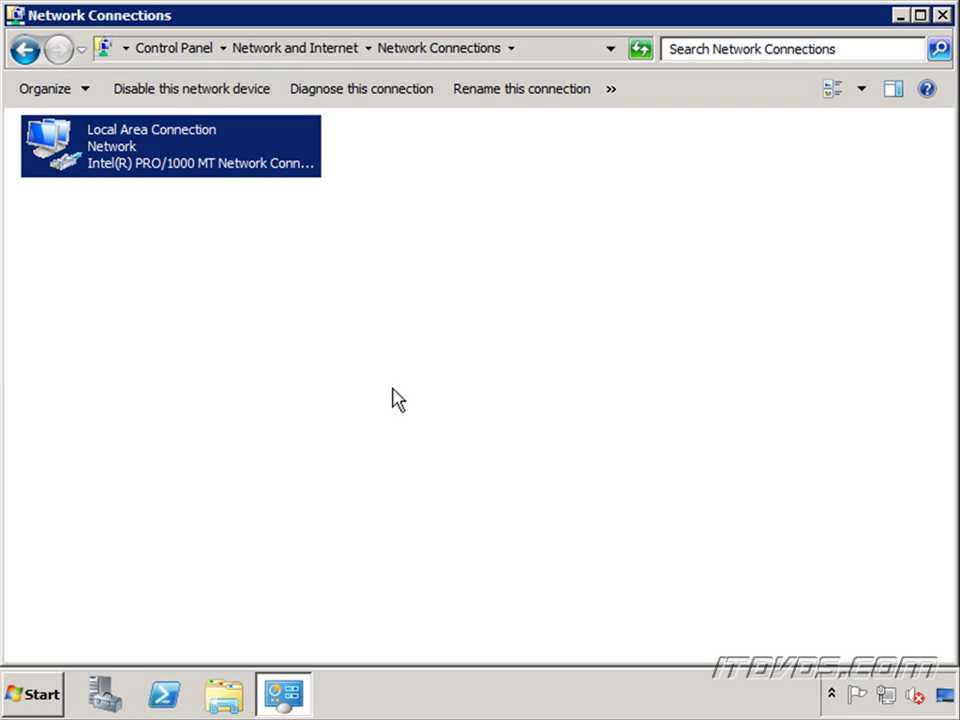
{"action": "key", "text": "alt+F4"}
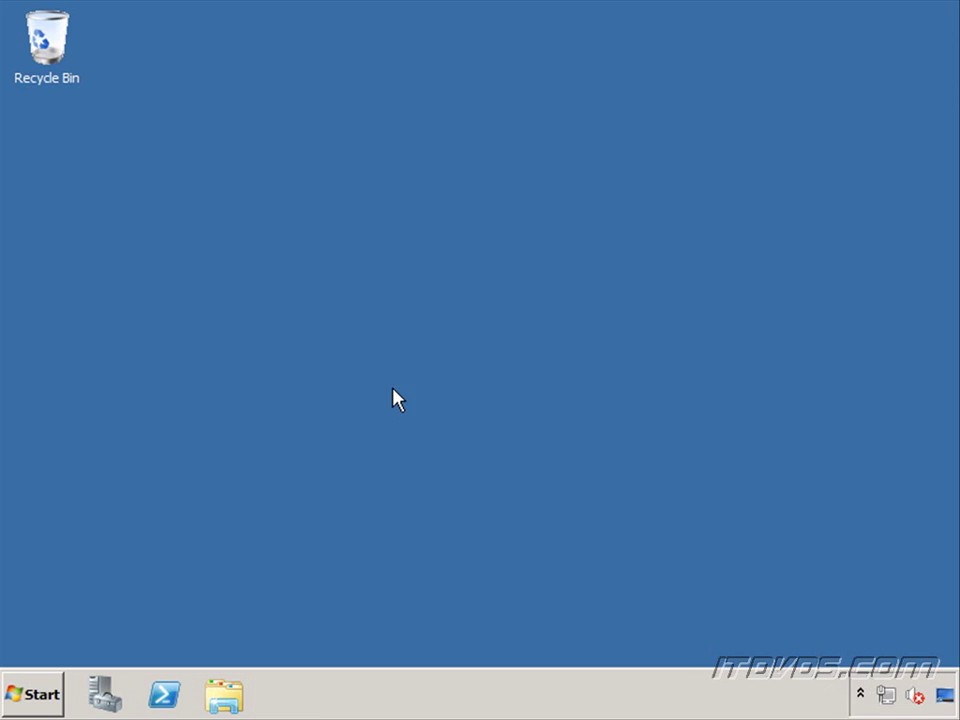
Step: On DC02, bring up the Local Area Connection properties from the network settings
{"action": "left_click", "coordinate": [104, 694]}
{"action": "left_click", "coordinate": [21, 696]}
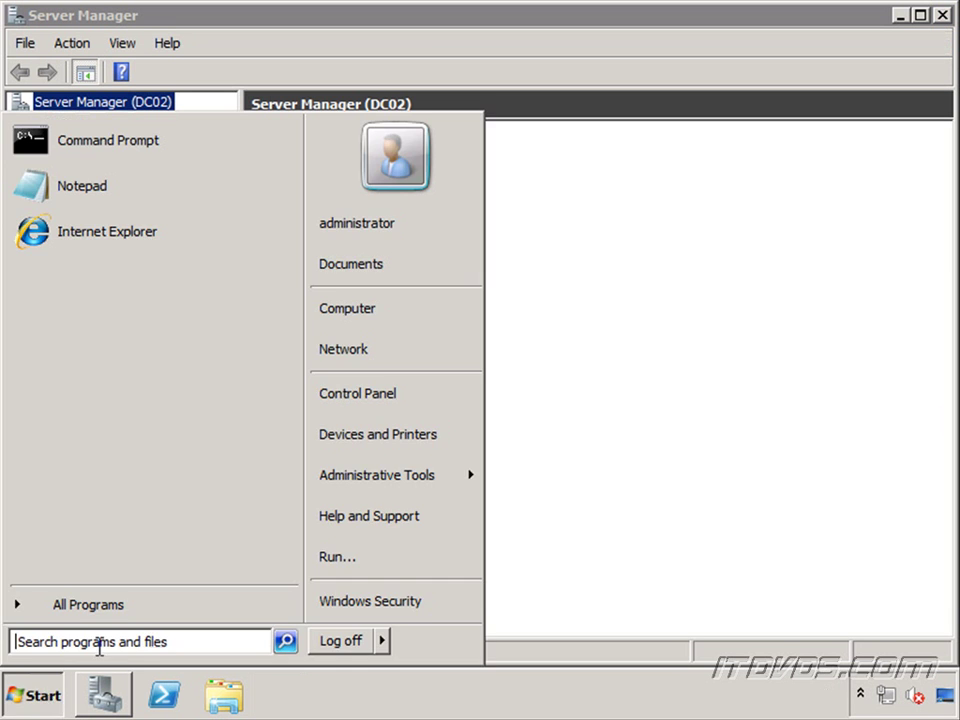
{"action": "right_click", "coordinate": [371, 350]}
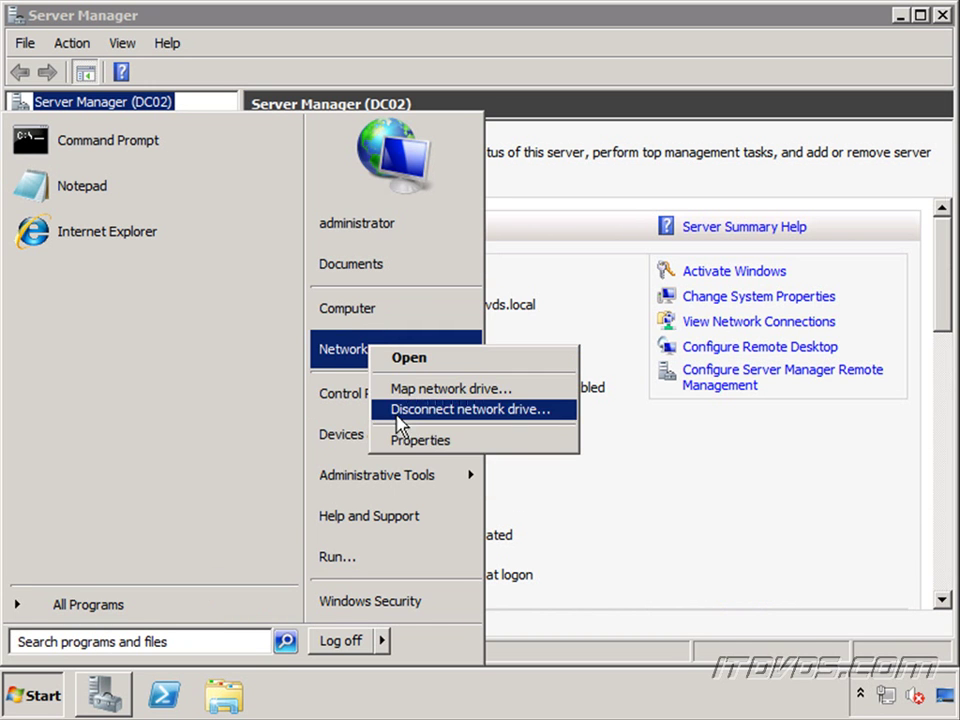
{"action": "left_click", "coordinate": [430, 444]}
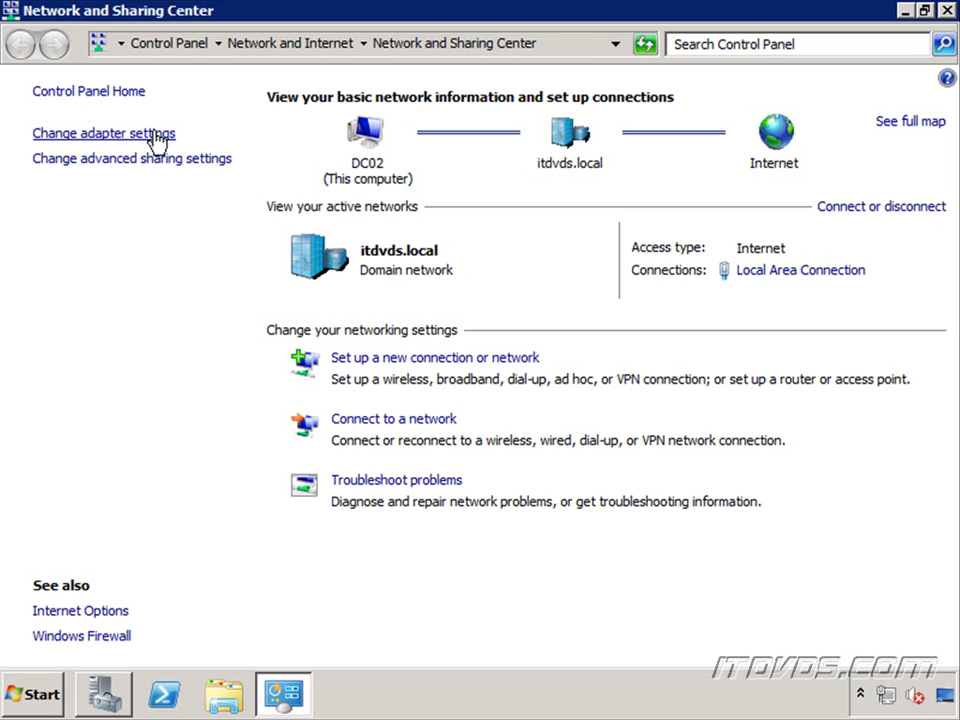
{"action": "left_click", "coordinate": [153, 134]}
{"action": "right_click", "coordinate": [103, 142]}
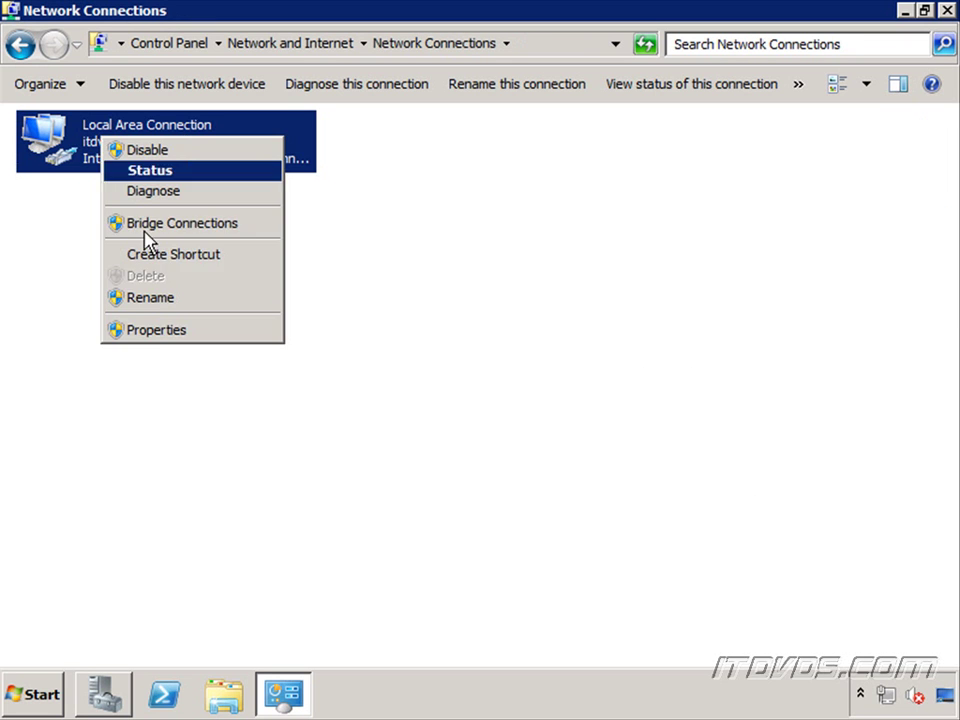
{"action": "left_click", "coordinate": [160, 331]}
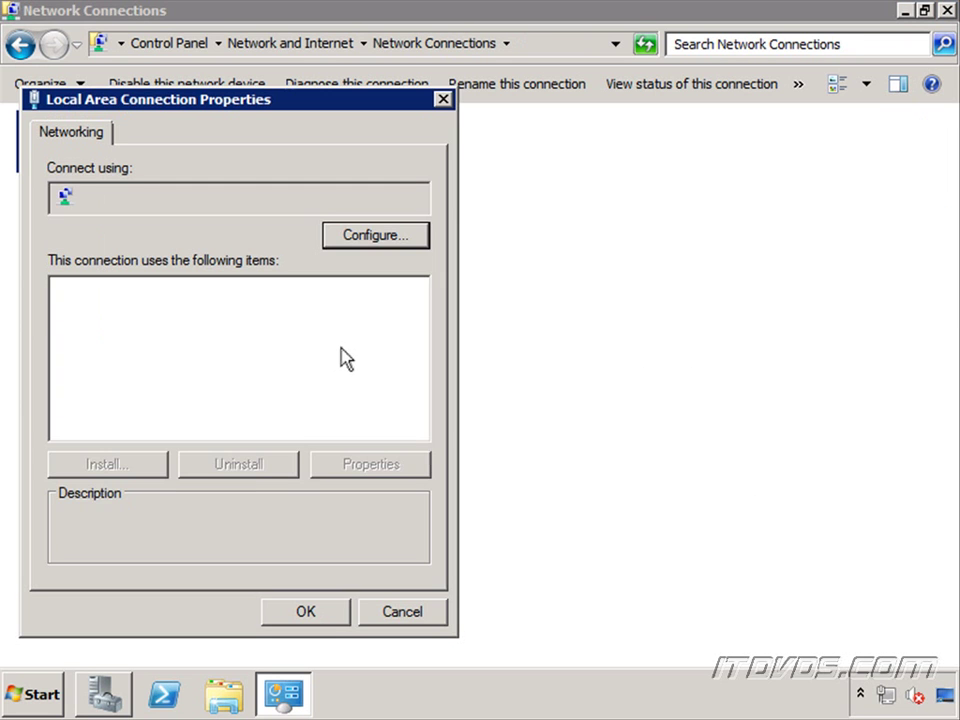
Step: Change DC02's preferred DNS server in IPv4 settings to 192.168.6.162
{"action": "left_click", "coordinate": [253, 372]}
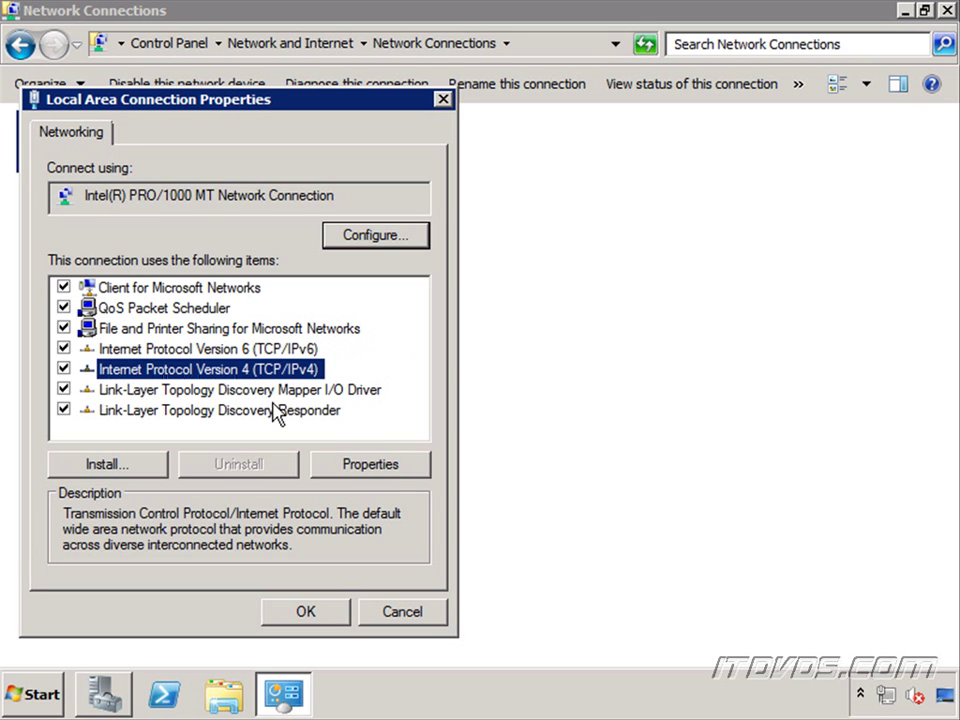
{"action": "left_click", "coordinate": [390, 466]}
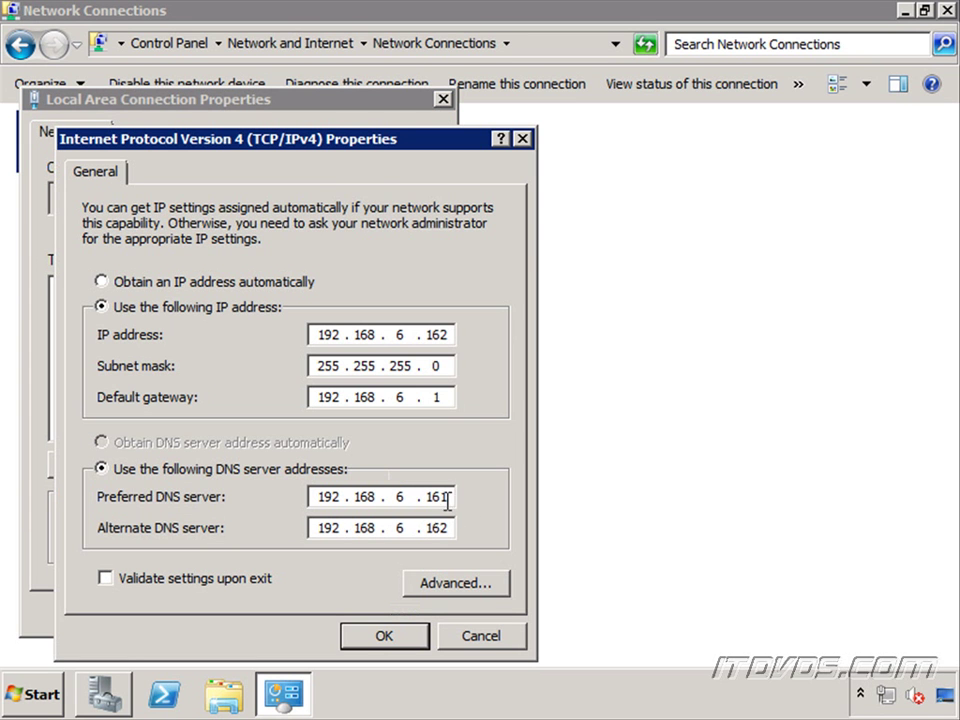
{"action": "left_click", "coordinate": [447, 497]}
{"action": "key", "text": "BackSpace"}
{"action": "type", "text": "2"}
{"action": "left_click", "coordinate": [396, 638]}
{"action": "left_click", "coordinate": [305, 613]}
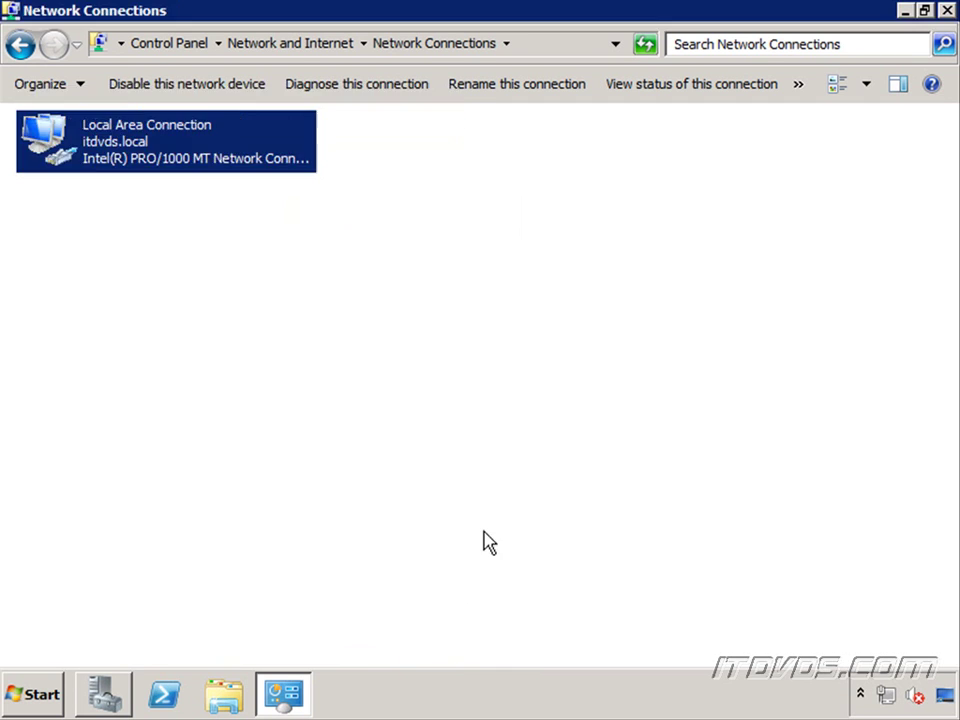